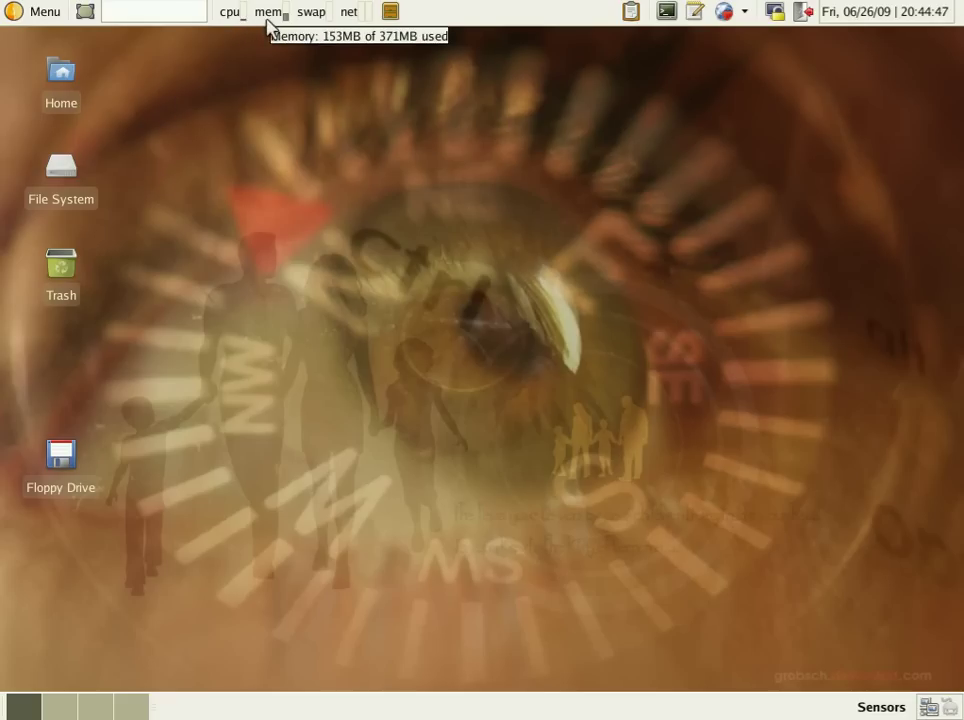
Browse the application categories, including Graphics and LiveCD, and launch AbiWord from the Office applications
{"action": "mouse_move", "coordinate": [309, 17]}
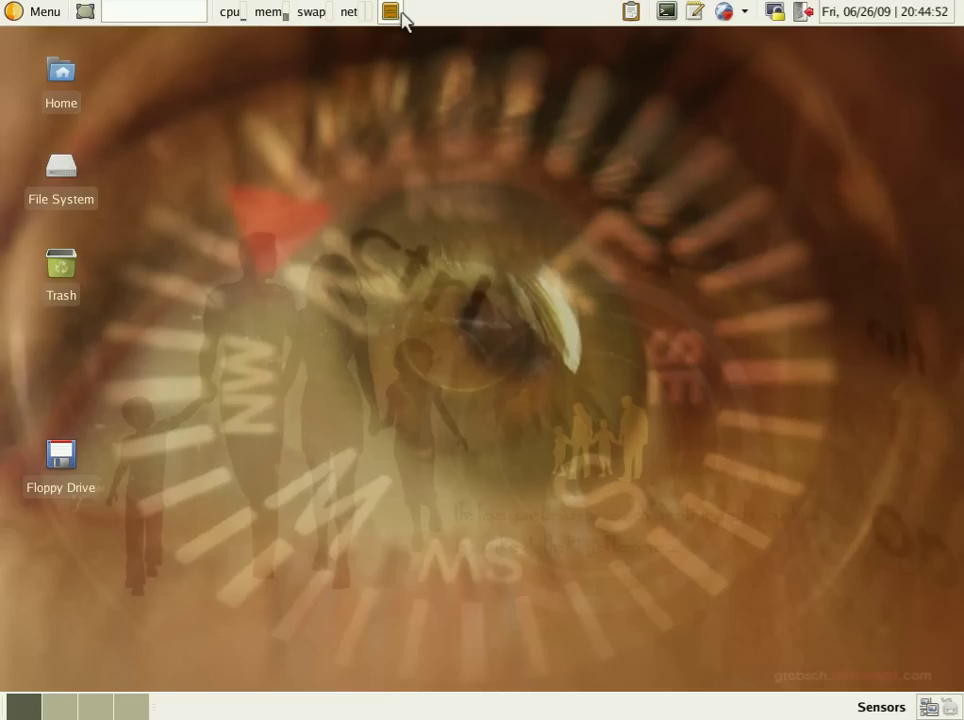
{"action": "left_click", "coordinate": [27, 20]}
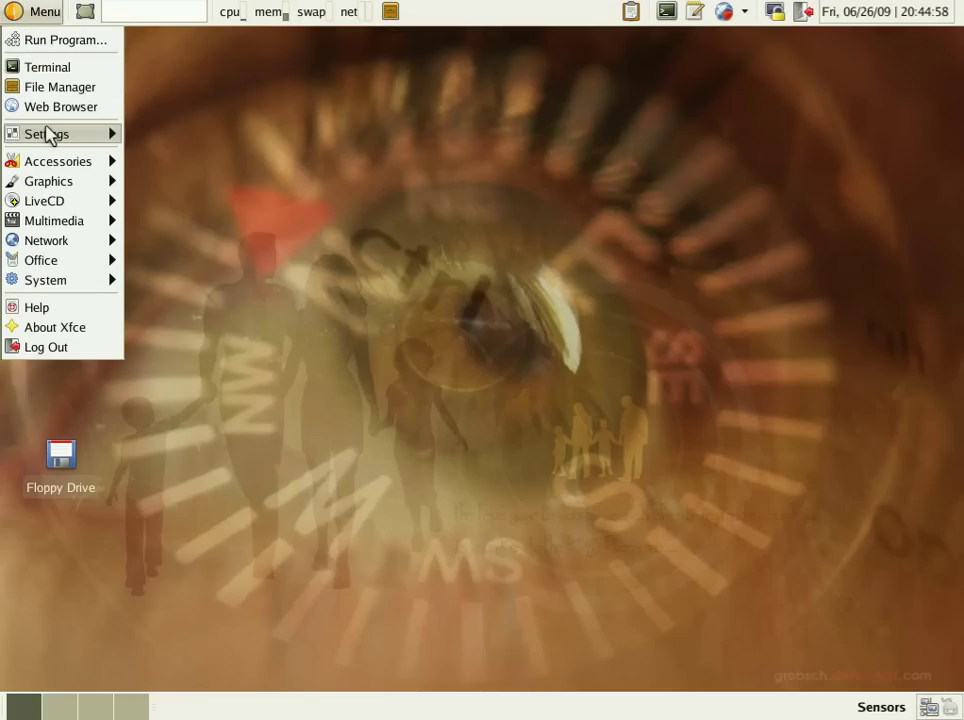
{"action": "mouse_move", "coordinate": [48, 136]}
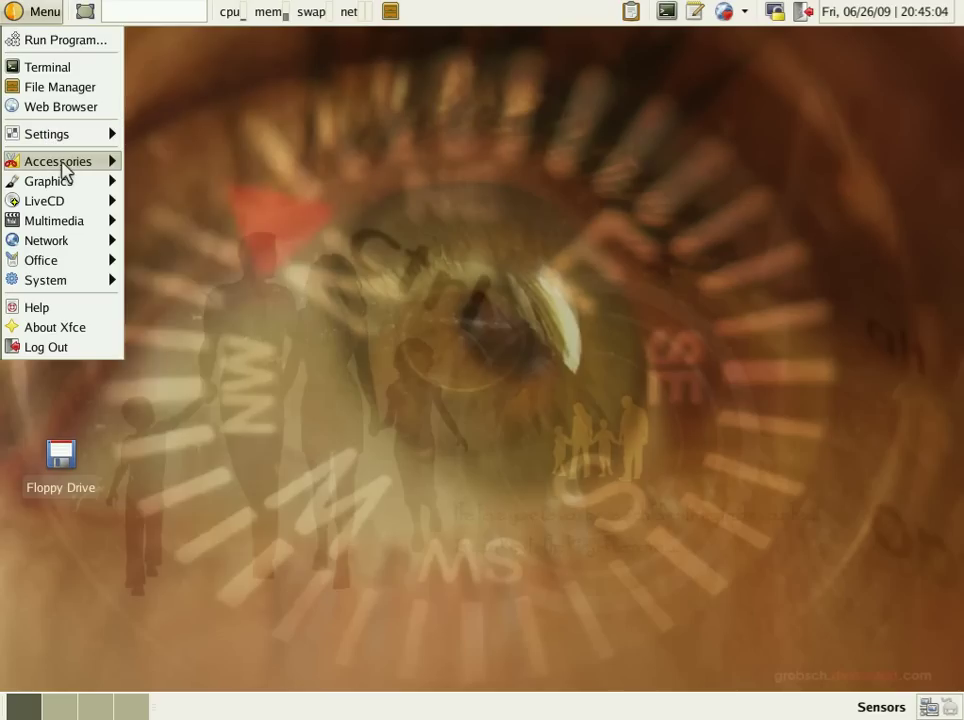
{"action": "mouse_move", "coordinate": [63, 165]}
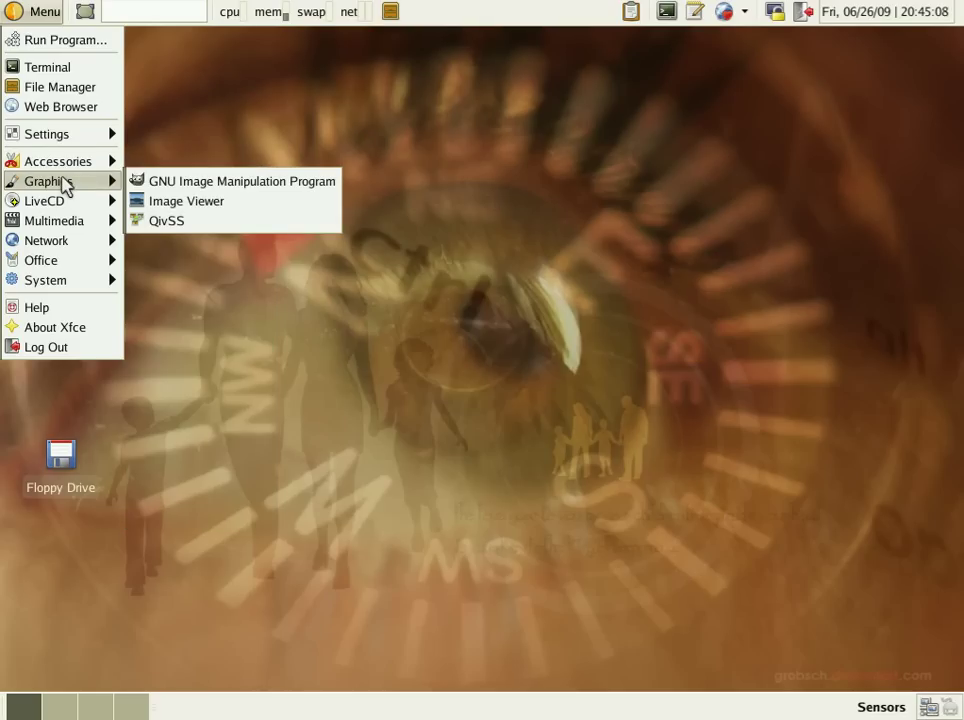
{"action": "mouse_move", "coordinate": [66, 205]}
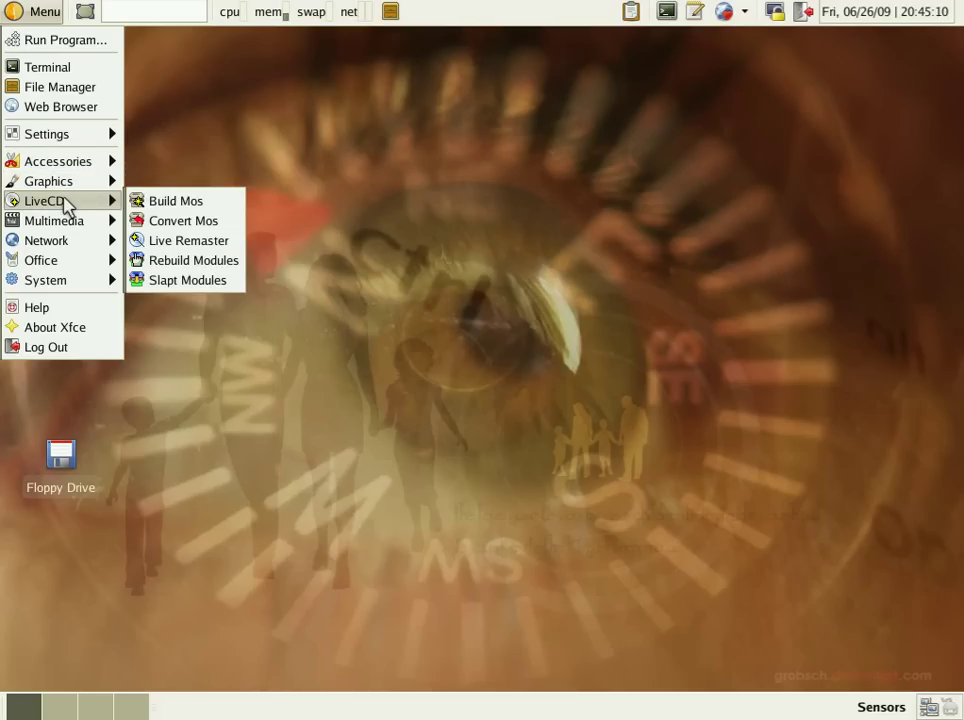
{"action": "mouse_move", "coordinate": [72, 230]}
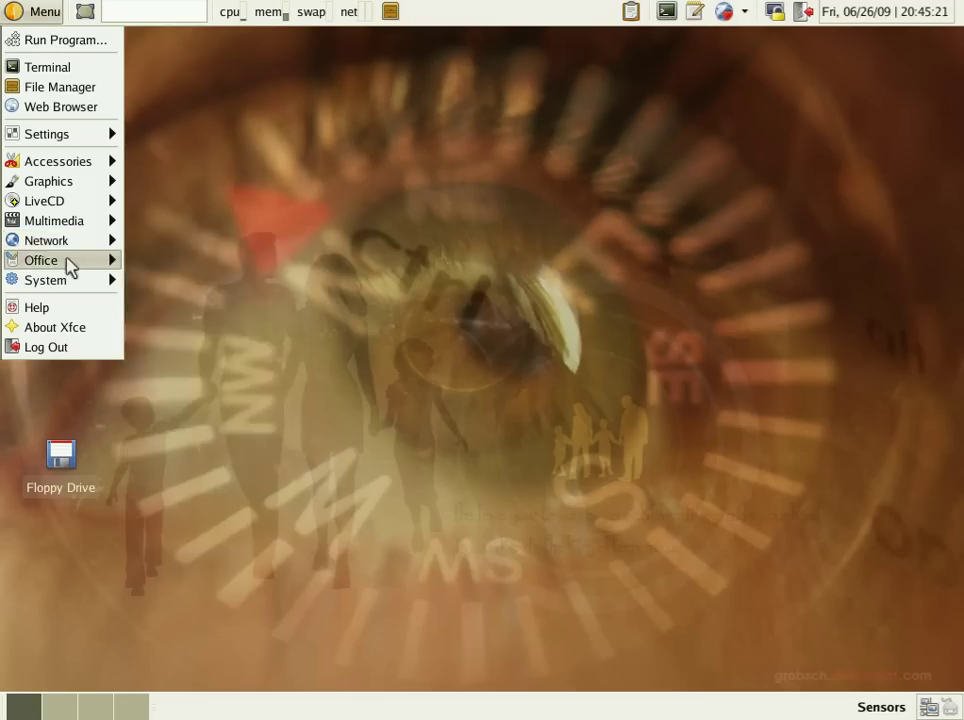
{"action": "mouse_move", "coordinate": [70, 265]}
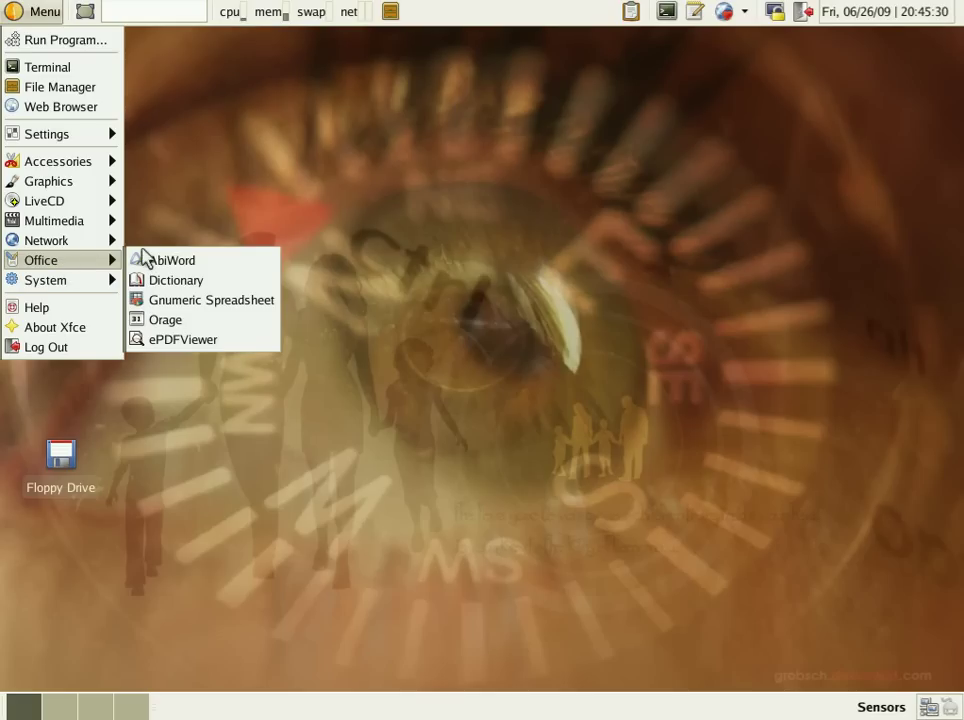
{"action": "left_click", "coordinate": [152, 262]}
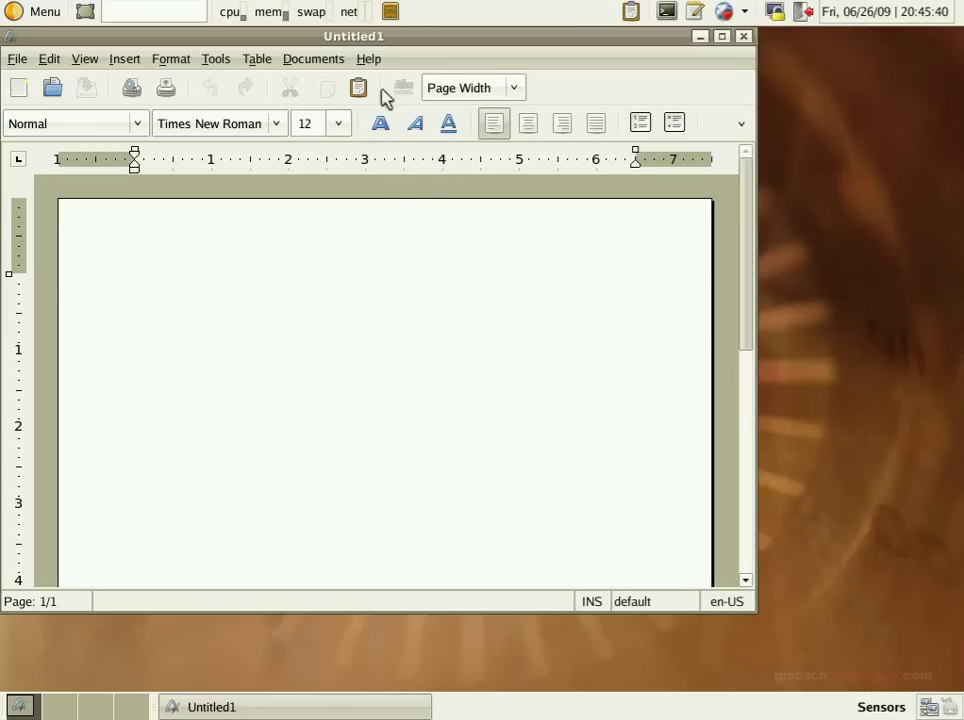
Check AbiWord's version information and close the word processor
{"action": "left_click", "coordinate": [375, 63]}
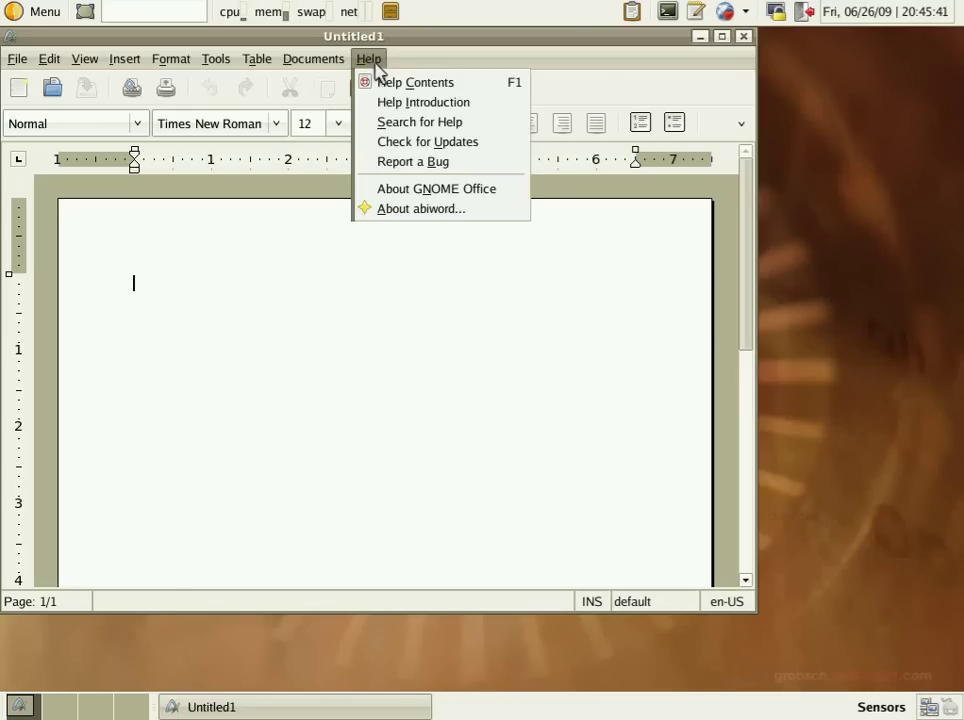
{"action": "left_click", "coordinate": [407, 212]}
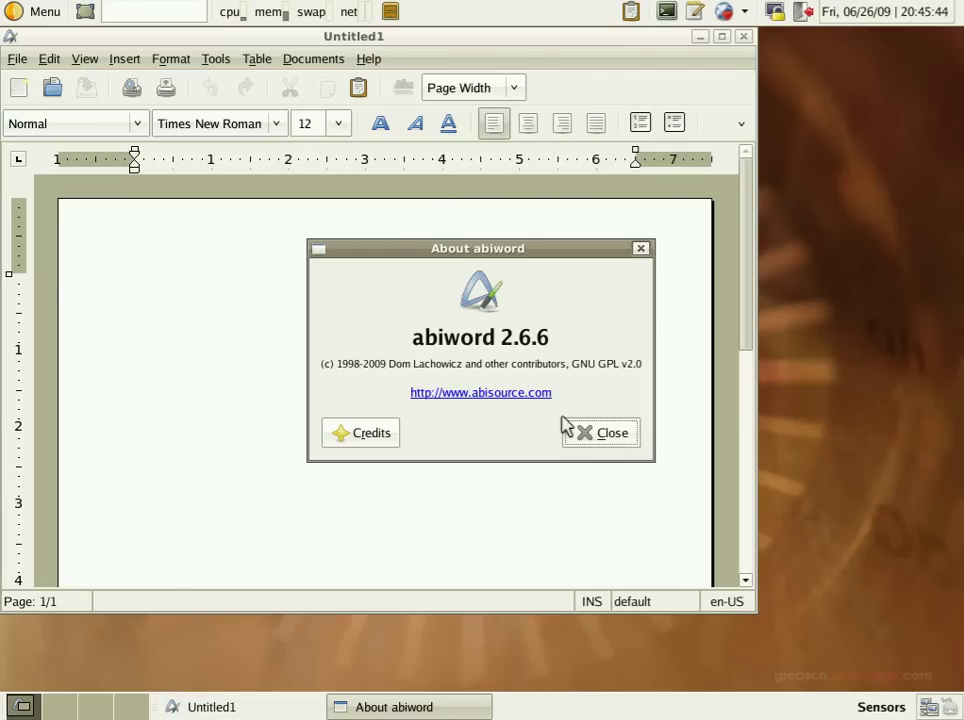
{"action": "left_click", "coordinate": [595, 434]}
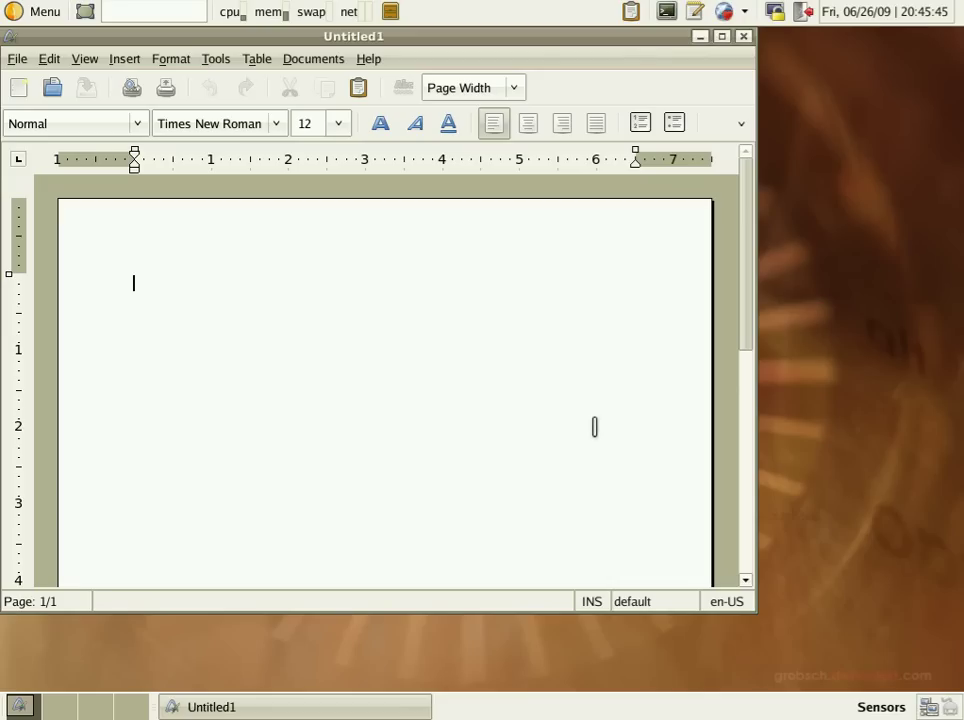
{"action": "left_click", "coordinate": [744, 37]}
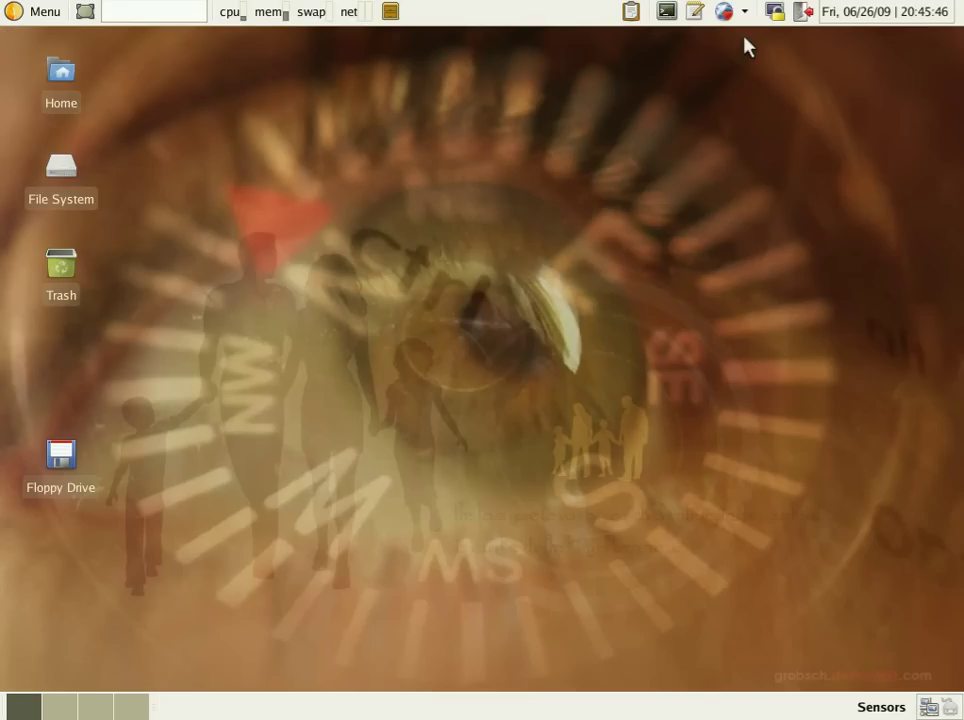
Open the Gslapt Package Manager from the System applications and maximize its window
{"action": "left_click", "coordinate": [13, 17]}
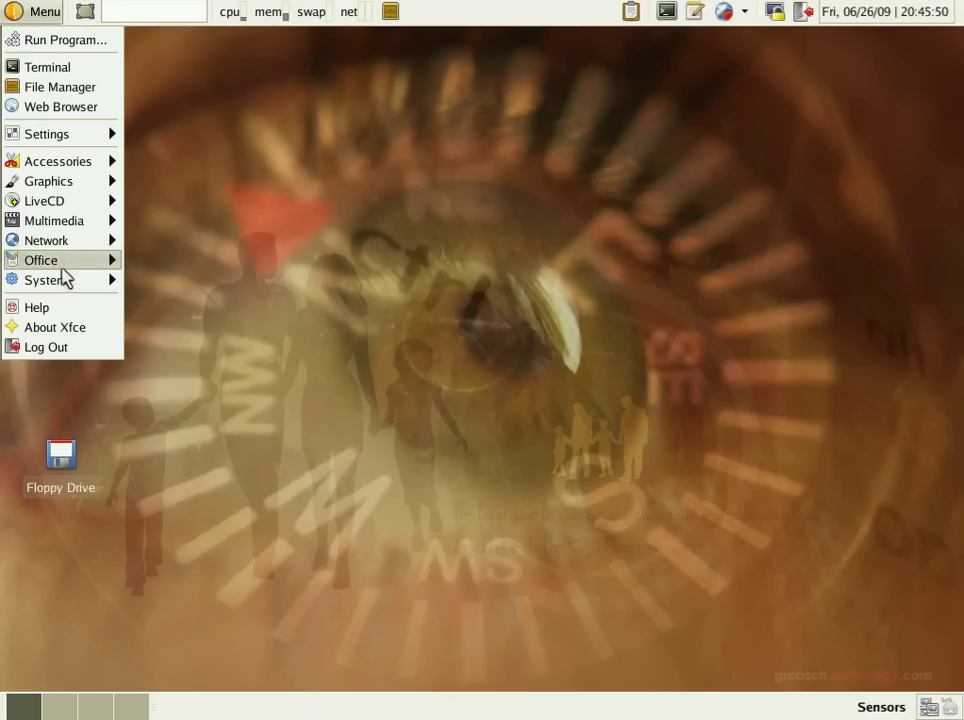
{"action": "mouse_move", "coordinate": [68, 287]}
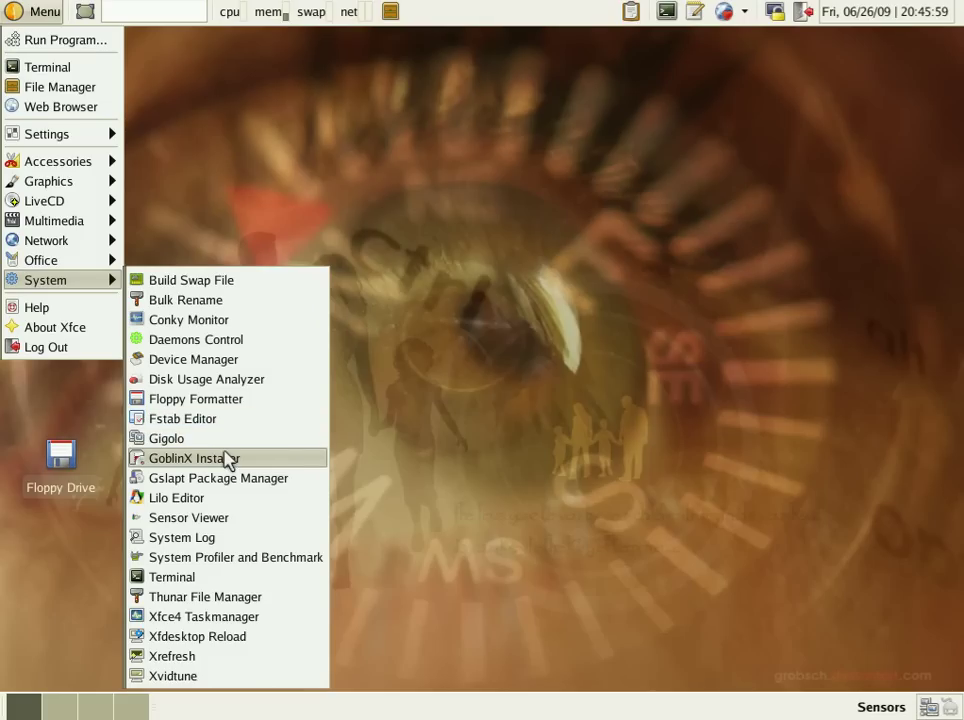
{"action": "left_click", "coordinate": [230, 479]}
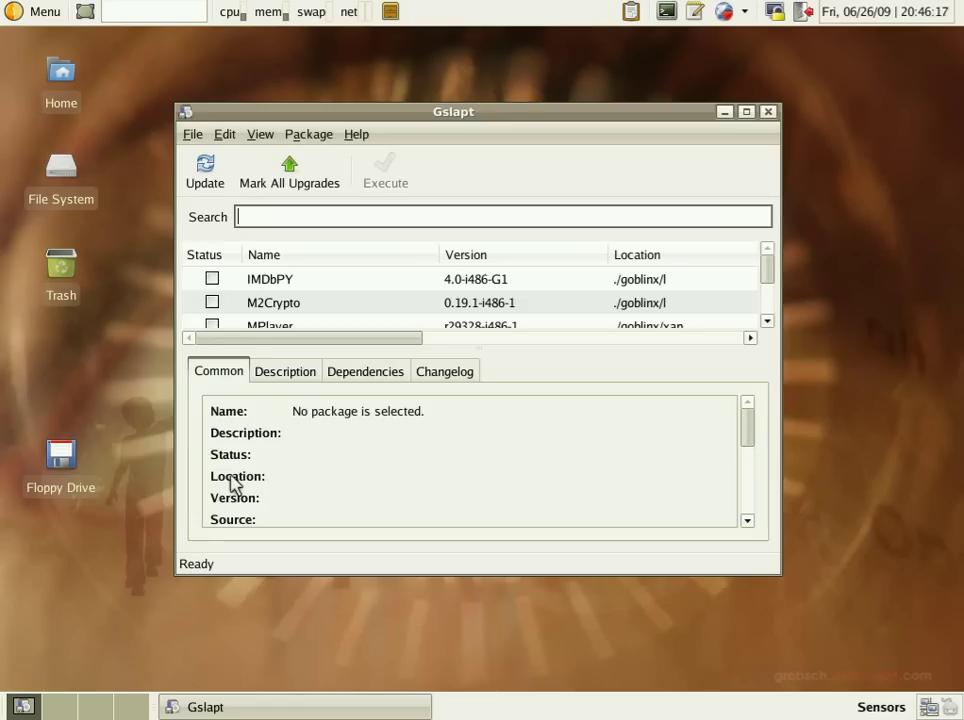
{"action": "left_click", "coordinate": [748, 113]}
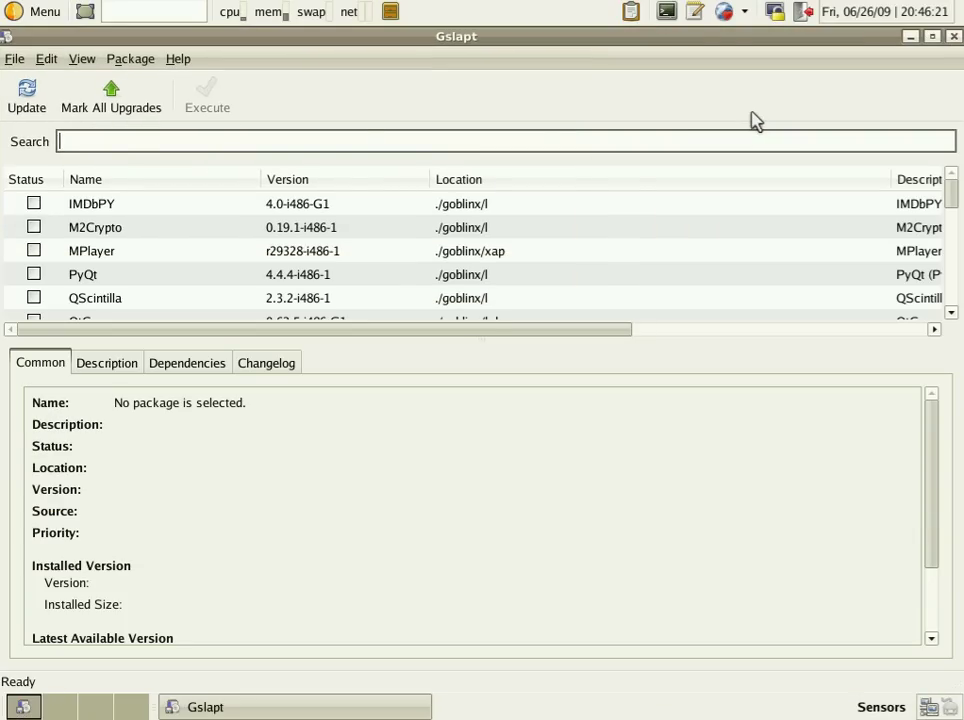
Search the package list for "lame"
{"action": "left_click", "coordinate": [135, 137]}
{"action": "type", "text": "lame"}
{"action": "key", "text": "Return"}
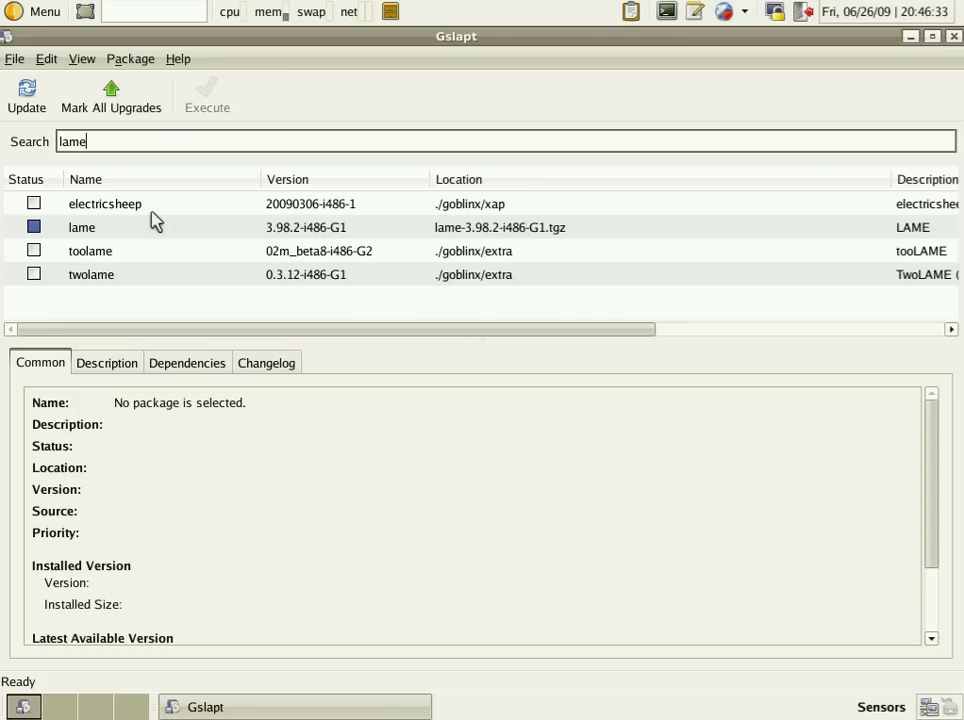
Replace the package search term with "xvid"
{"action": "key", "text": "BackSpace"}
{"action": "key", "text": "BackSpace"}
{"action": "key", "text": "BackSpace"}
{"action": "key", "text": "BackSpace"}
{"action": "type", "text": "xvid"}
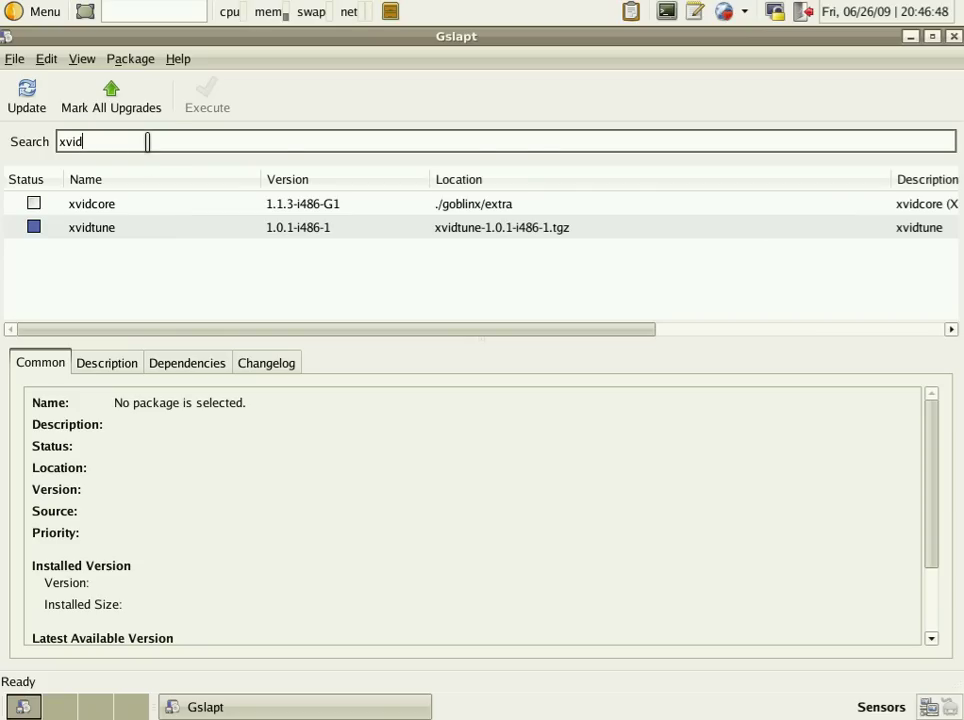
Search the package list for "seamonkey" and review the common details of the seamonkey package
{"action": "key", "text": "BackSpace"}
{"action": "key", "text": "BackSpace"}
{"action": "key", "text": "BackSpace"}
{"action": "key", "text": "BackSpace"}
{"action": "type", "text": "seamonkey"}
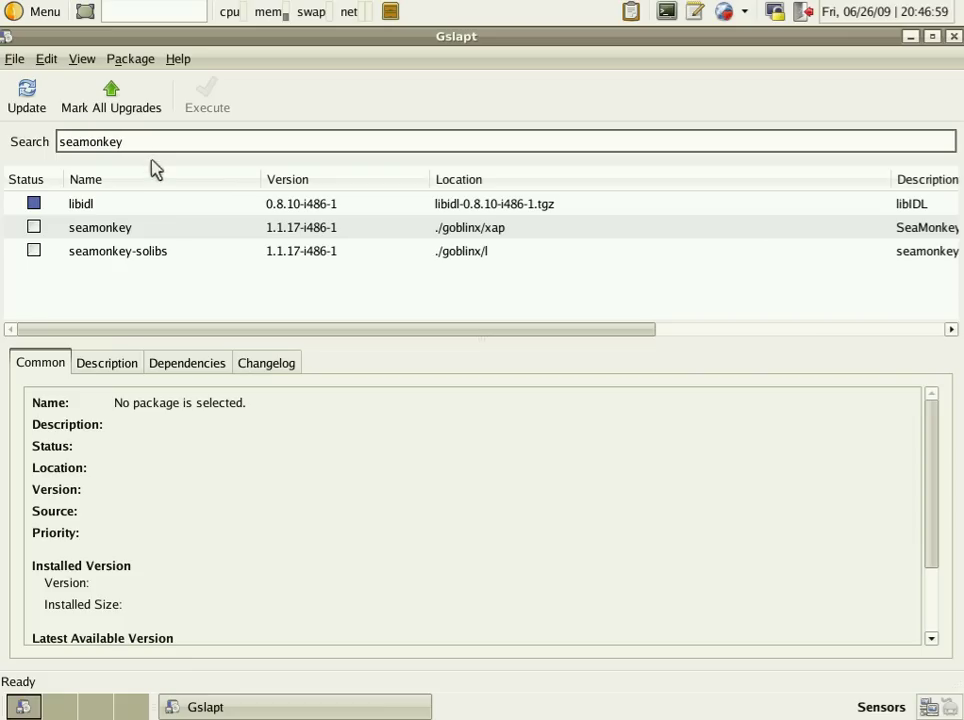
{"action": "left_click", "coordinate": [136, 236]}
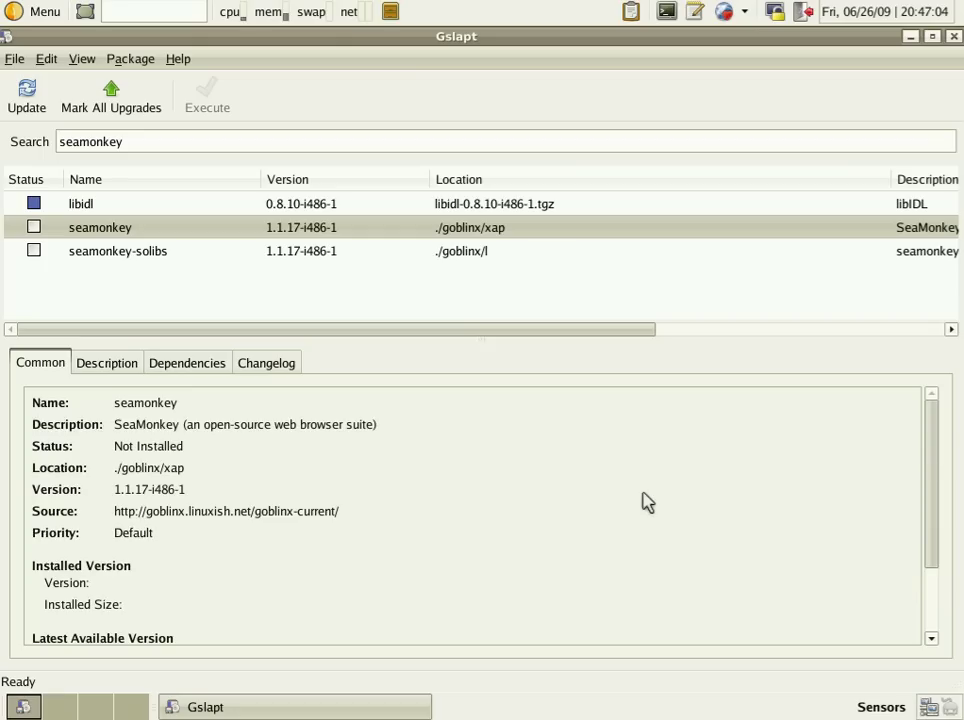
{"action": "scroll", "coordinate": [645, 502], "scroll_direction": "down", "scroll_amount": 3}
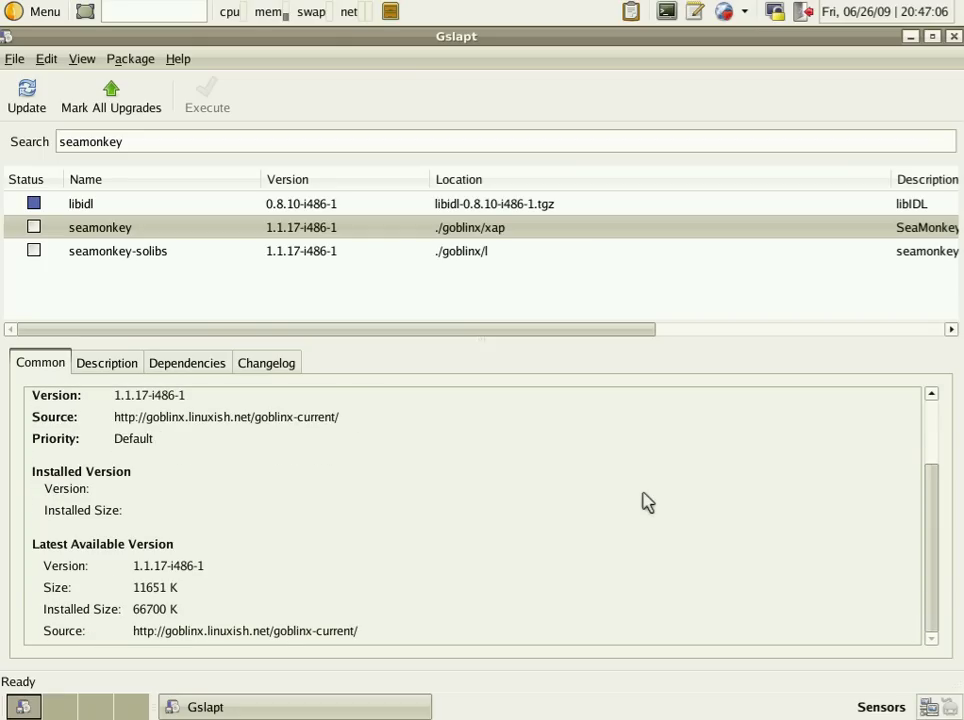
{"action": "scroll", "coordinate": [645, 502], "scroll_direction": "up", "scroll_amount": 3}
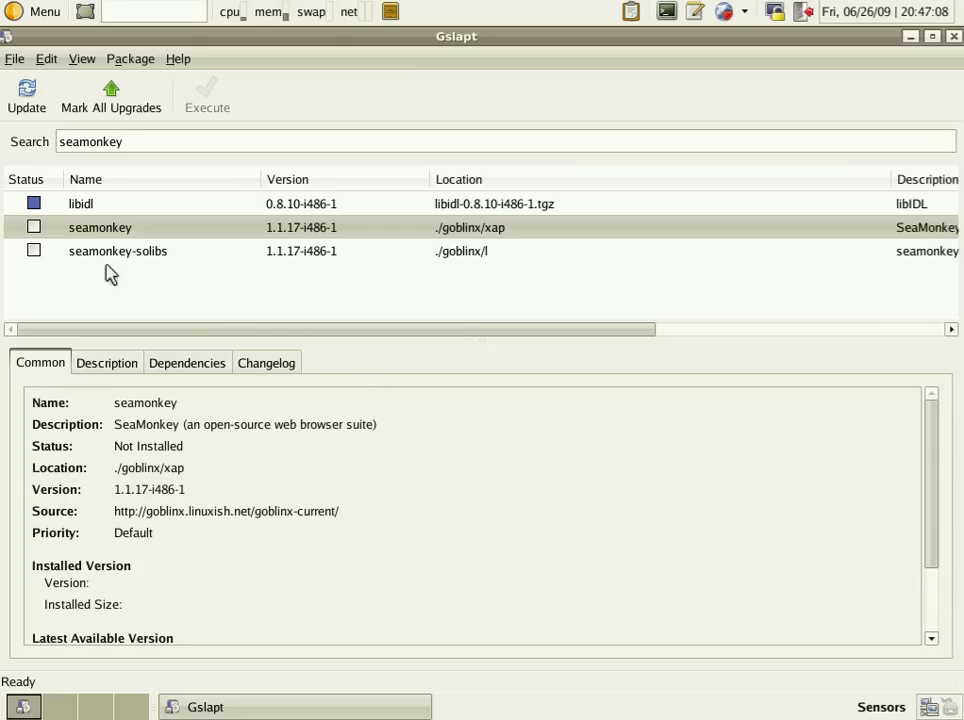
Mark the seamonkey package for installation, apply the pending changes, and close the package manager when finished
{"action": "left_click", "coordinate": [36, 228]}
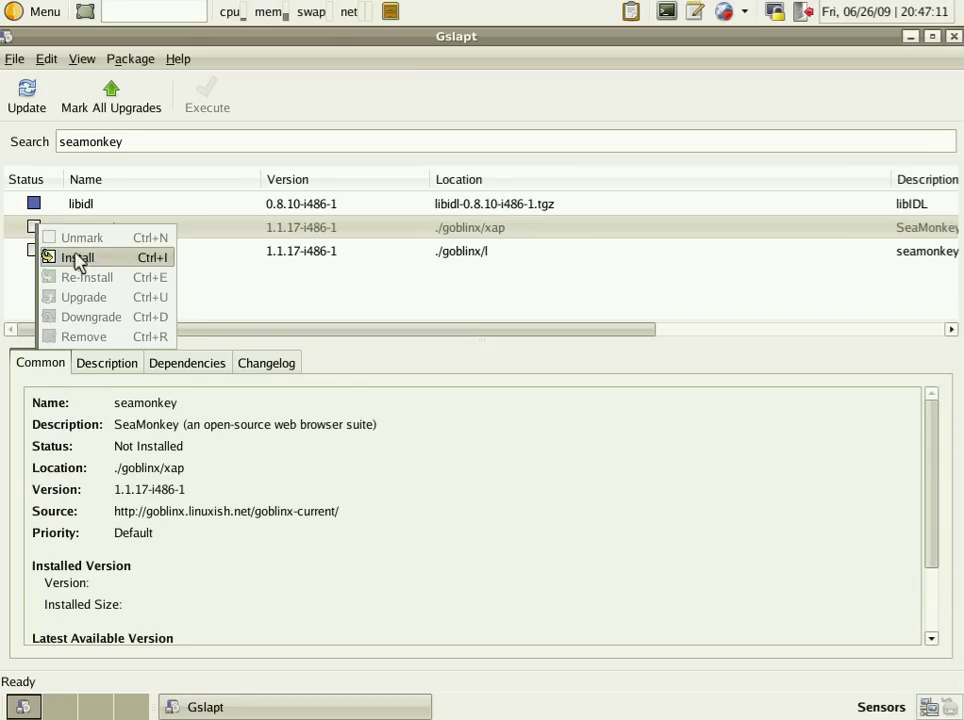
{"action": "left_click", "coordinate": [79, 258]}
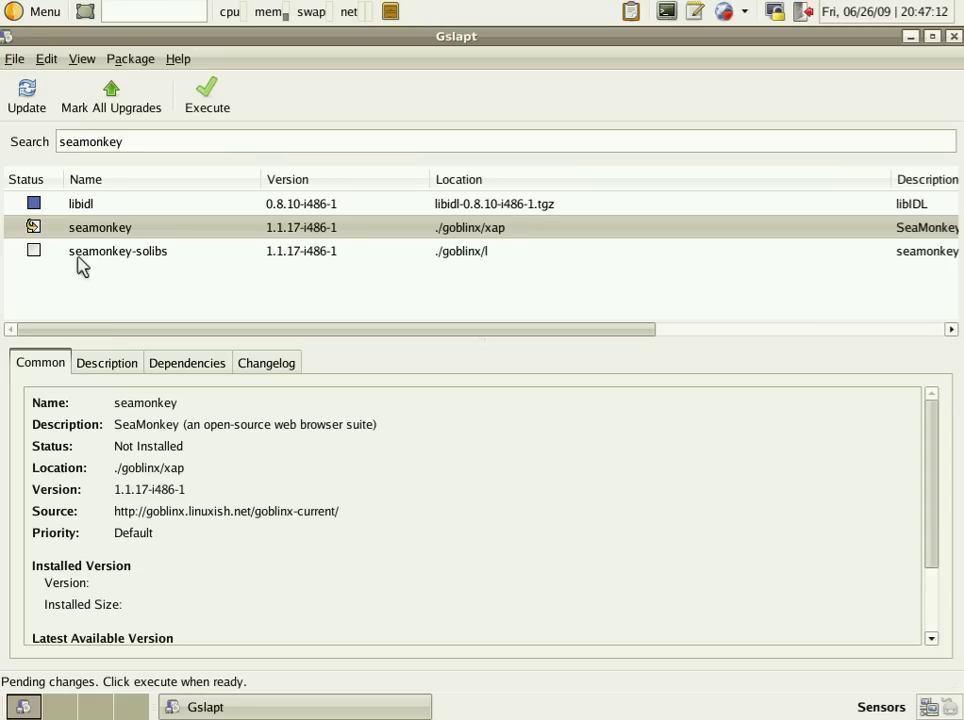
{"action": "left_click", "coordinate": [219, 98]}
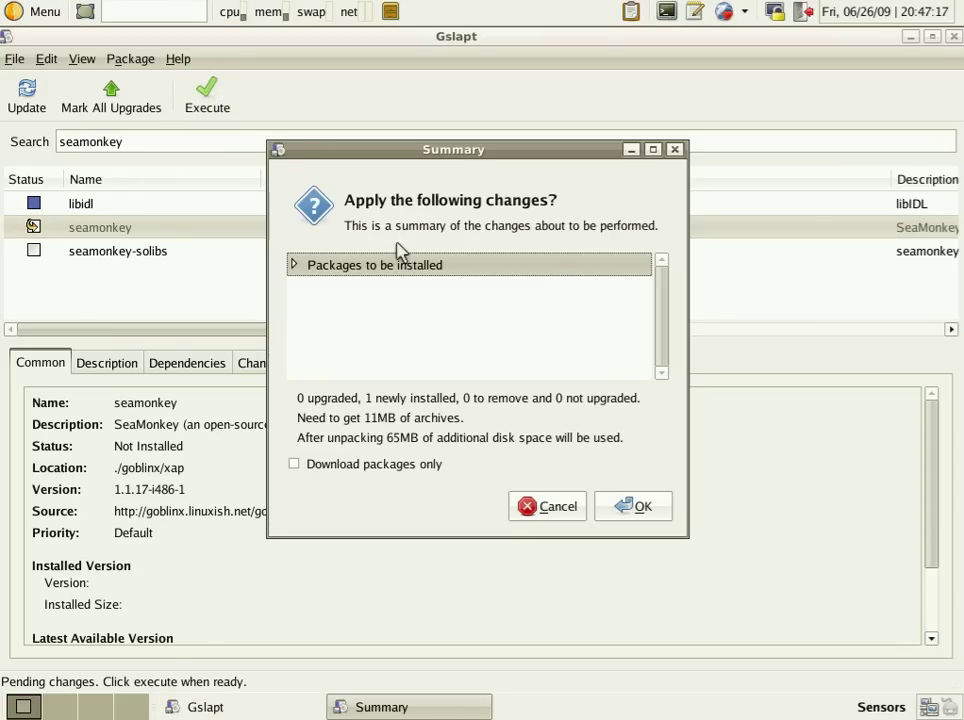
{"action": "left_click", "coordinate": [624, 508]}
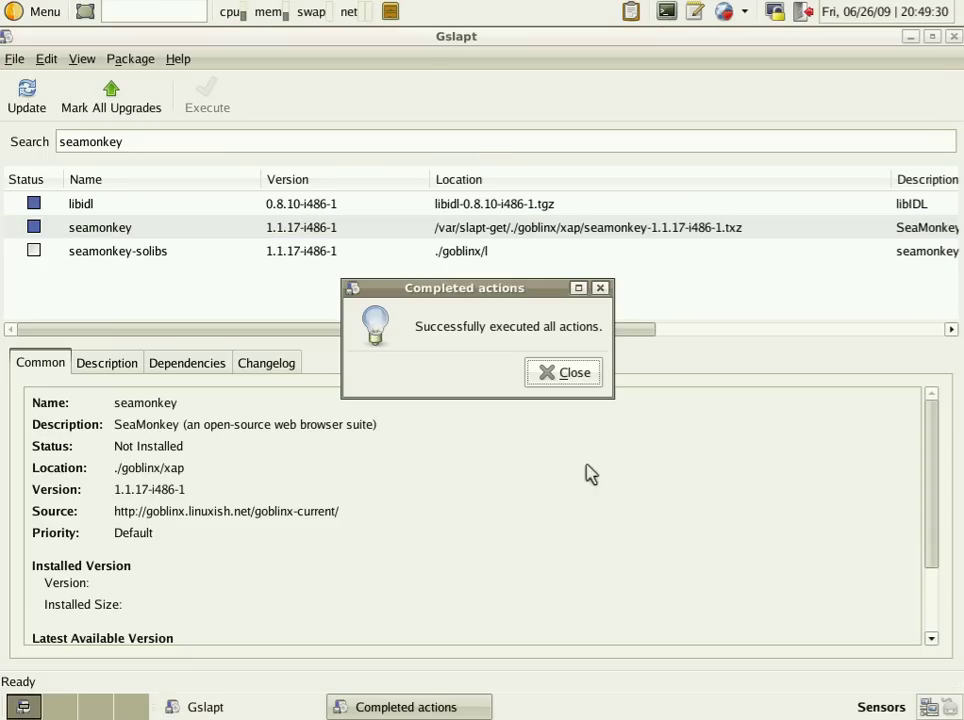
{"action": "left_click", "coordinate": [561, 385]}
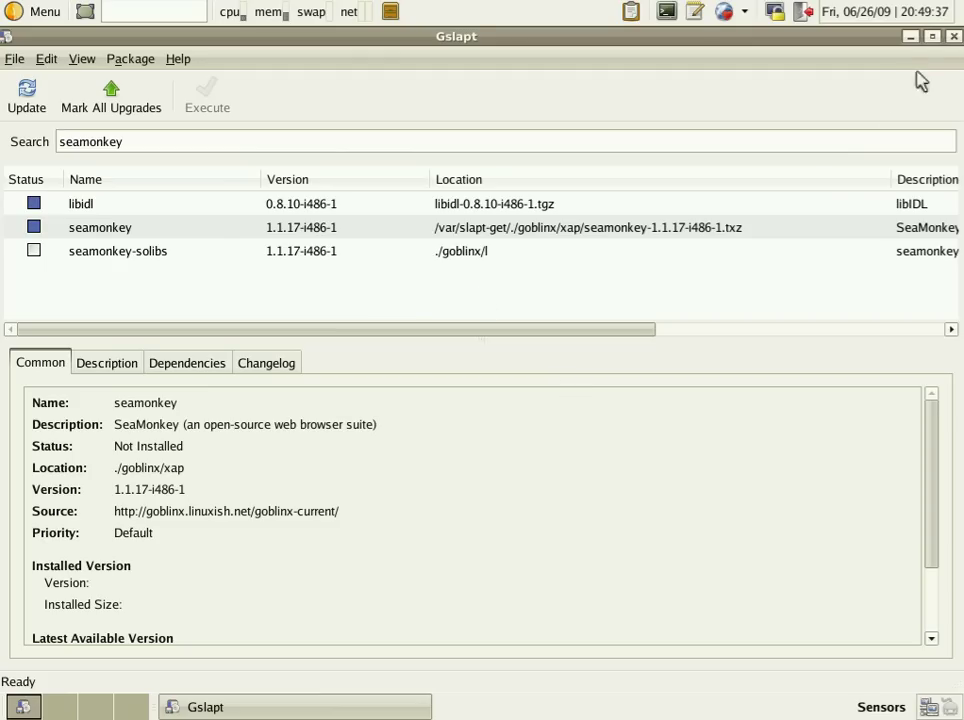
{"action": "left_click", "coordinate": [952, 37]}
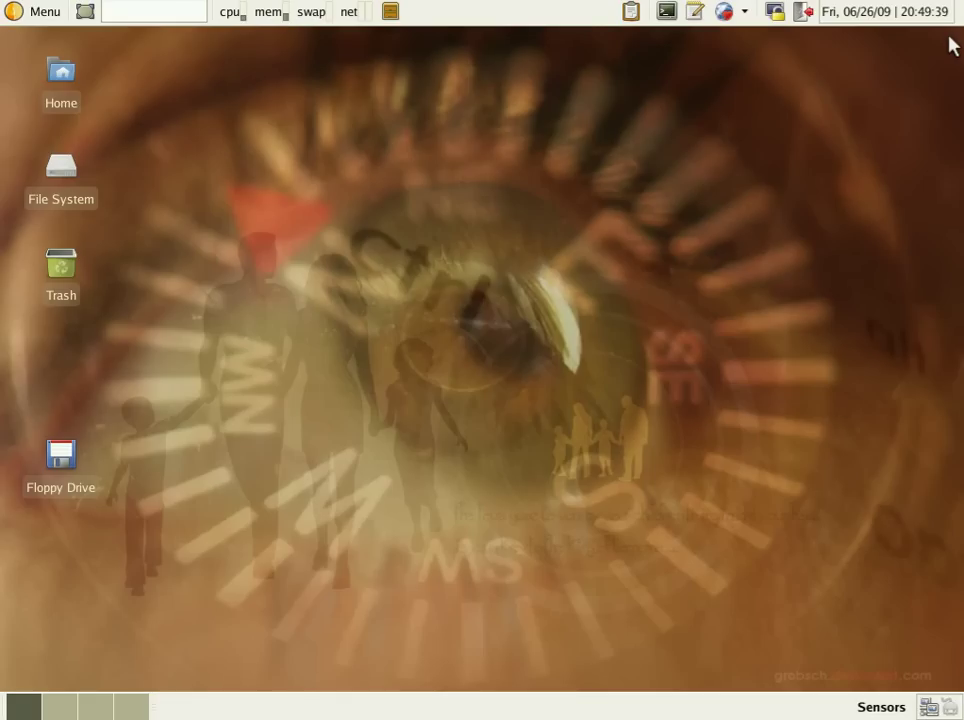
Launch the SeaMonkey browser from the Network applications and maximize its window
{"action": "left_click", "coordinate": [34, 18]}
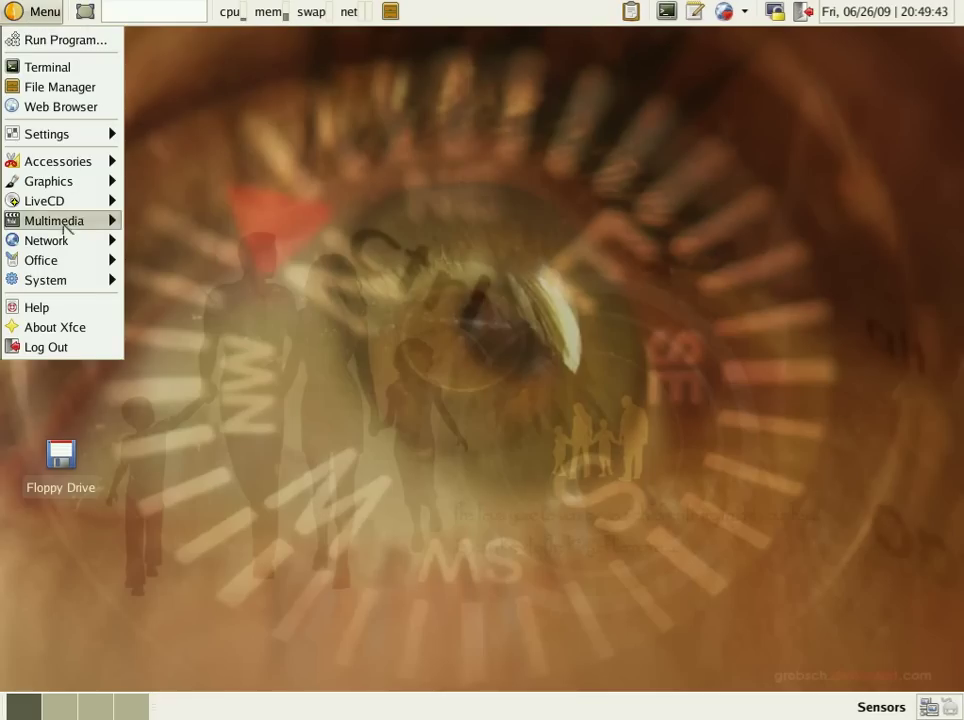
{"action": "mouse_move", "coordinate": [78, 240]}
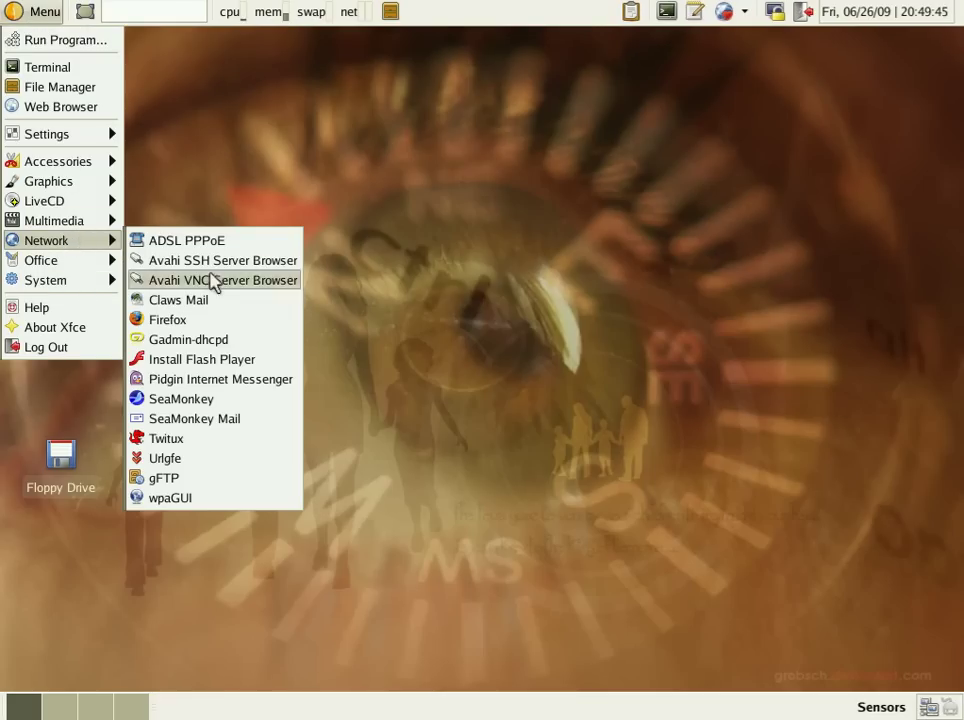
{"action": "left_click", "coordinate": [205, 400]}
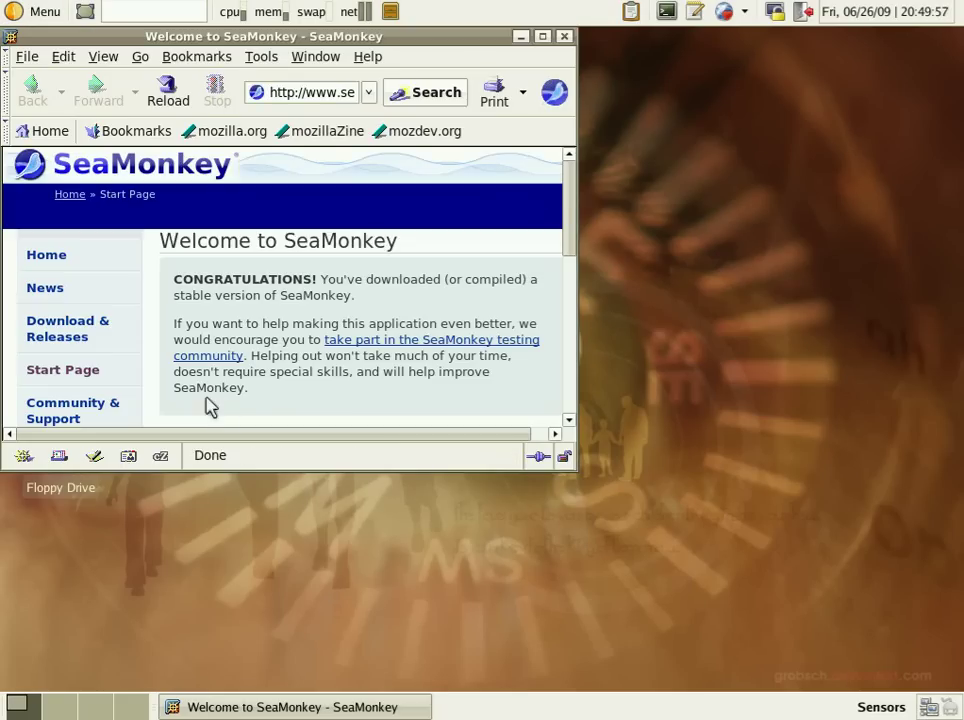
{"action": "left_click", "coordinate": [542, 37]}
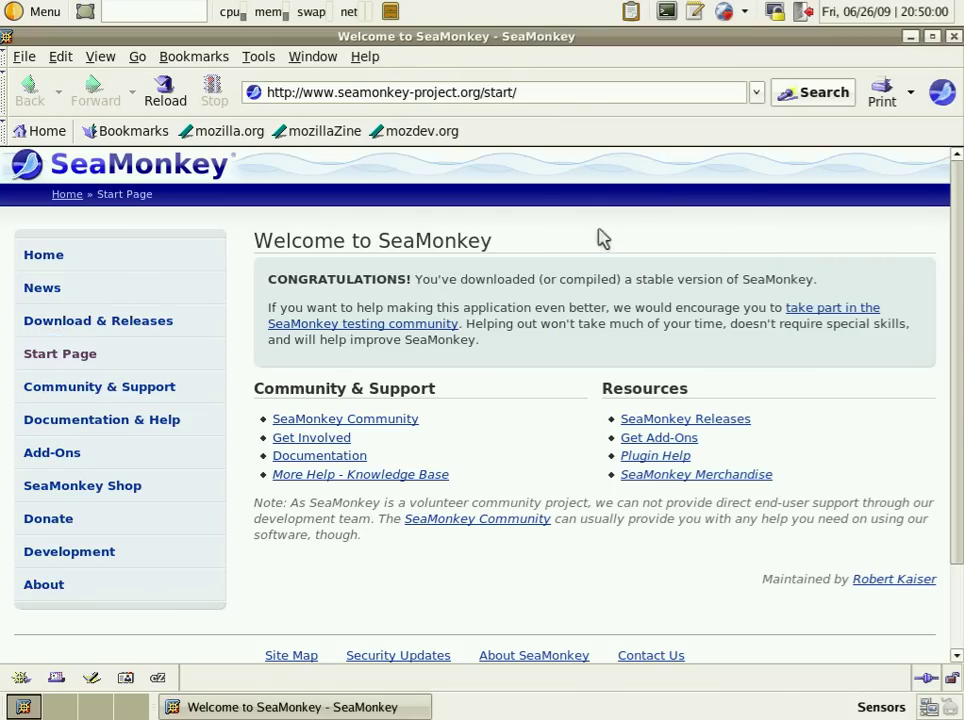
Replace the current web address with "bbc" and load the BBC homepage
{"action": "right_click", "coordinate": [549, 91]}
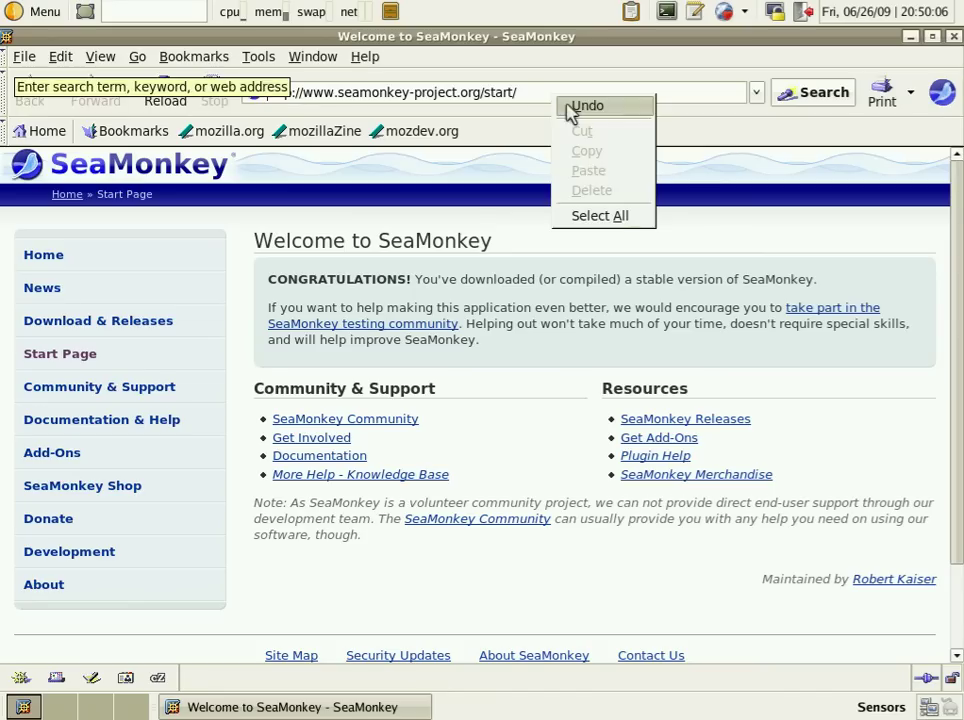
{"action": "left_click", "coordinate": [617, 222]}
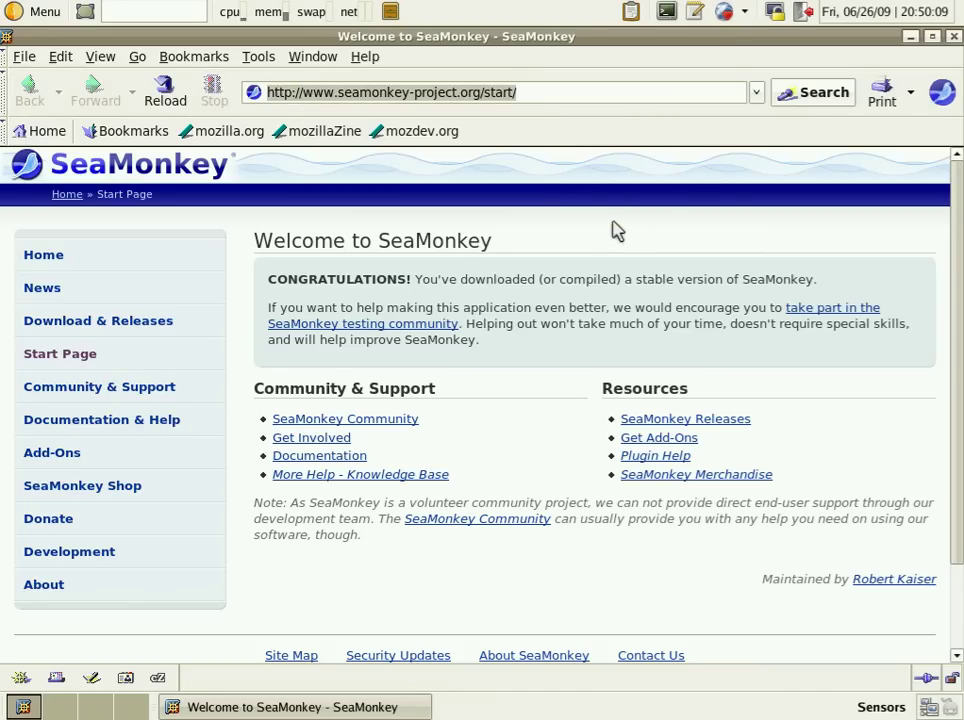
{"action": "key", "text": "Delete"}
{"action": "type", "text": "bbc"}
{"action": "key", "text": "Return"}
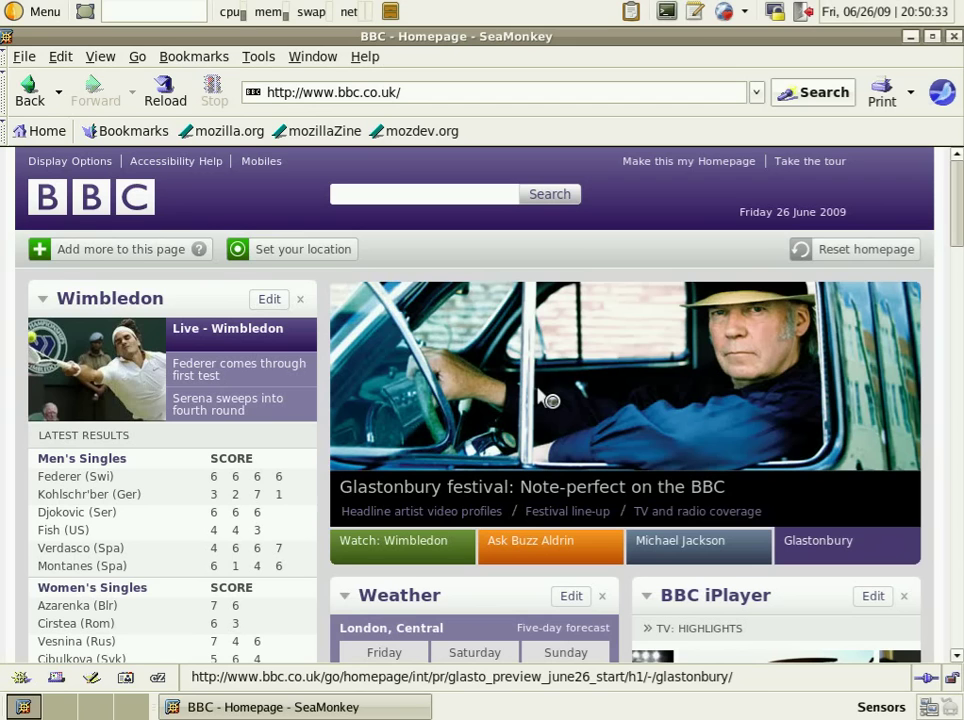
Look through the sections of the BBC homepage, return to its beginning, and close the SeaMonkey browser
{"action": "scroll", "coordinate": [398, 238], "scroll_direction": "down", "scroll_amount": 5}
{"action": "scroll", "coordinate": [398, 238], "scroll_direction": "down", "scroll_amount": 3}
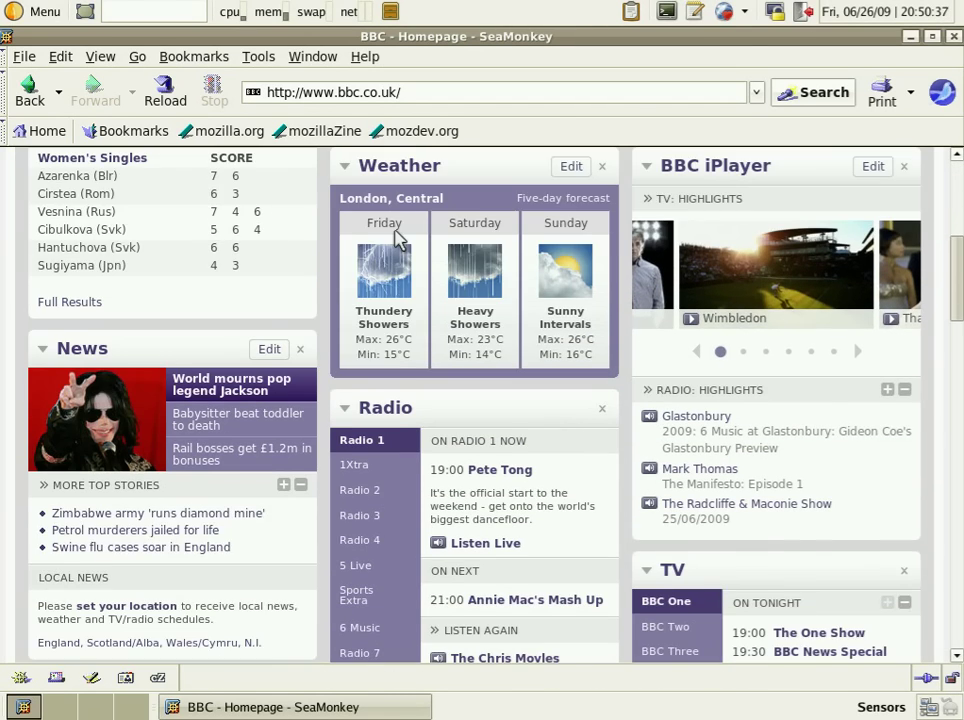
{"action": "scroll", "coordinate": [398, 238], "scroll_direction": "down", "scroll_amount": 4}
{"action": "scroll", "coordinate": [400, 240], "scroll_direction": "down", "scroll_amount": 5}
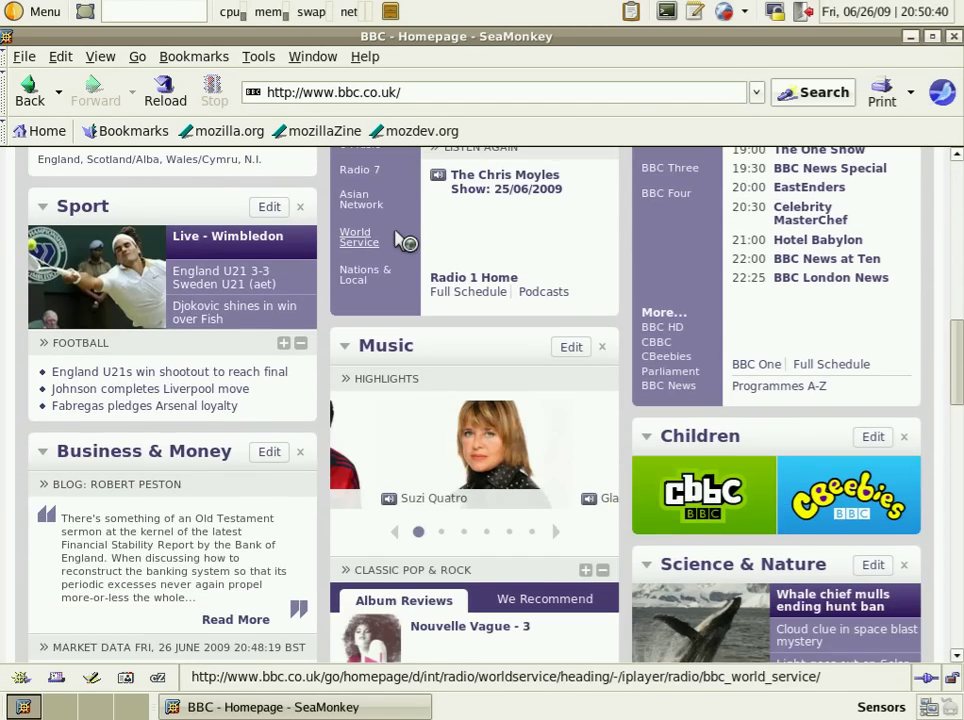
{"action": "scroll", "coordinate": [397, 236], "scroll_direction": "up", "scroll_amount": 17}
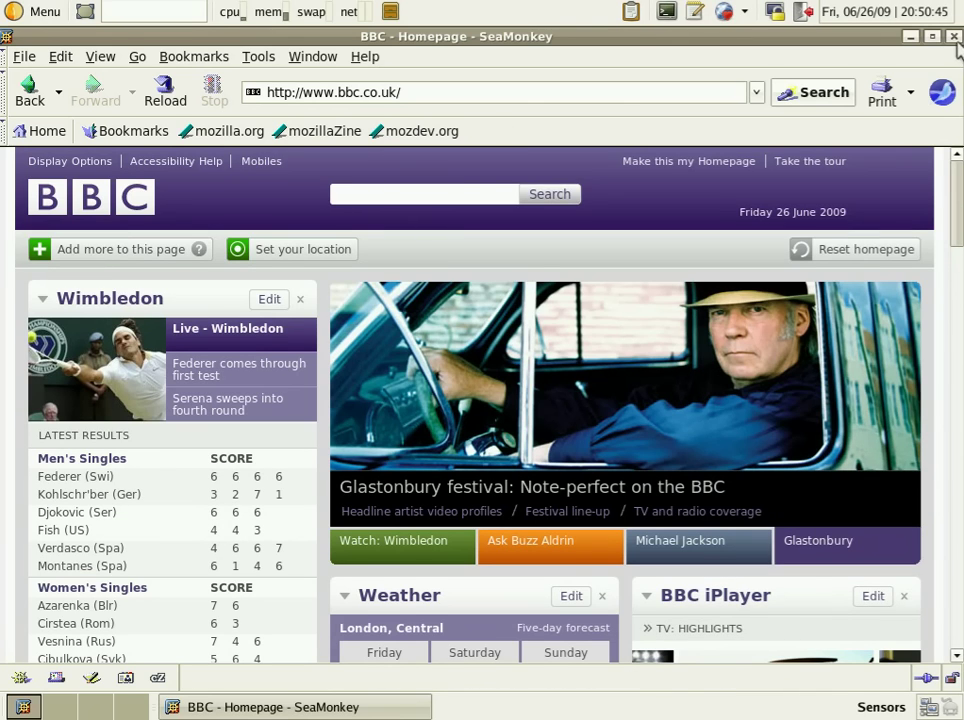
{"action": "left_click", "coordinate": [955, 37]}
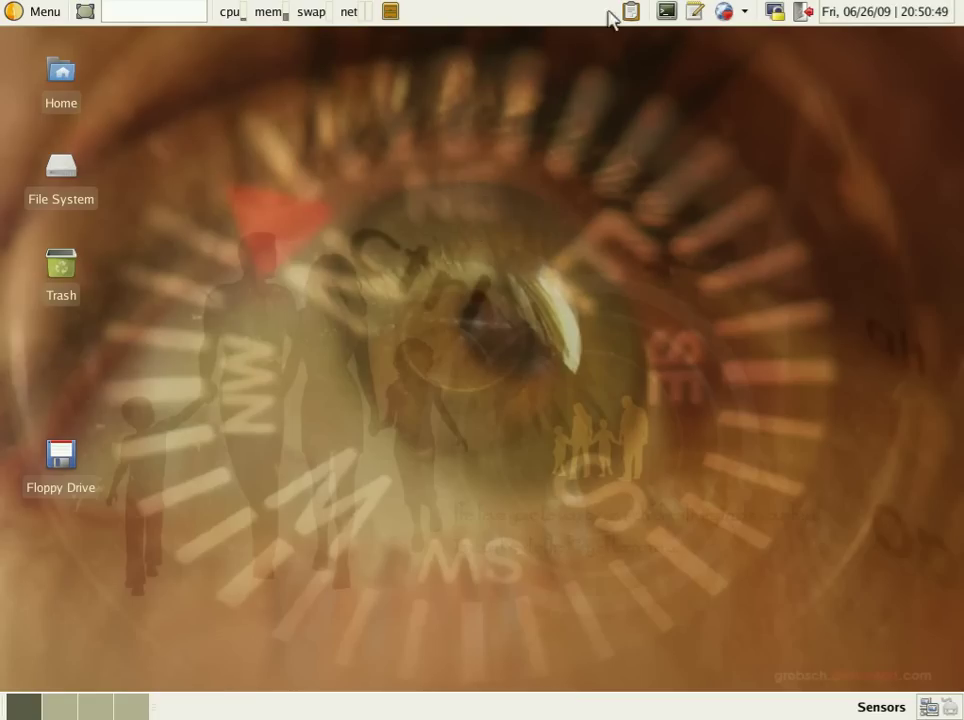
{"action": "left_click", "coordinate": [745, 12]}
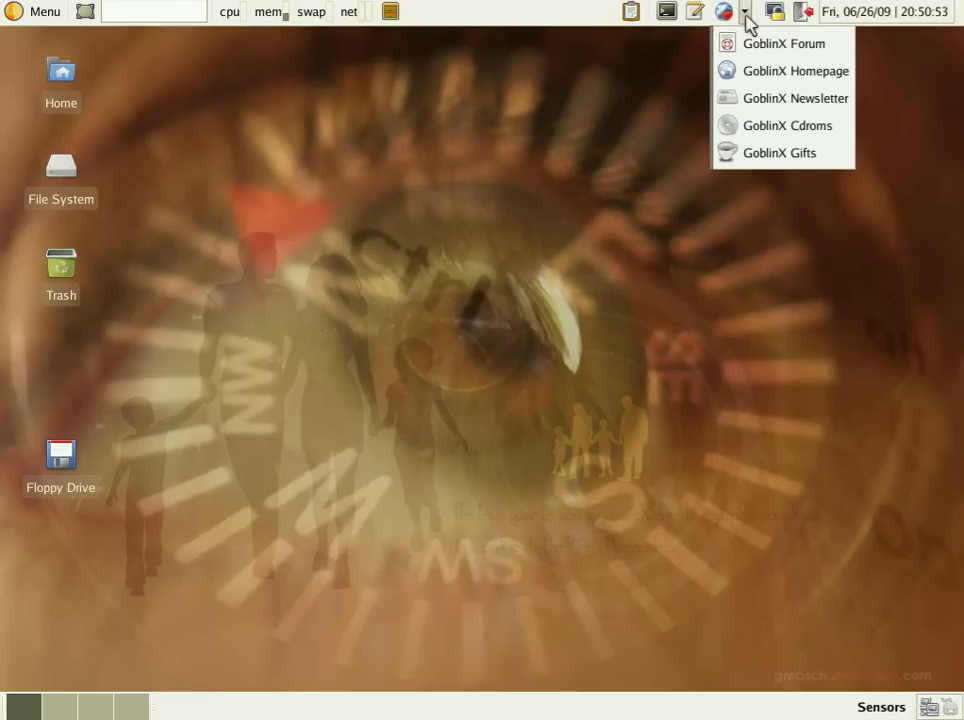
{"action": "left_click", "coordinate": [770, 26]}
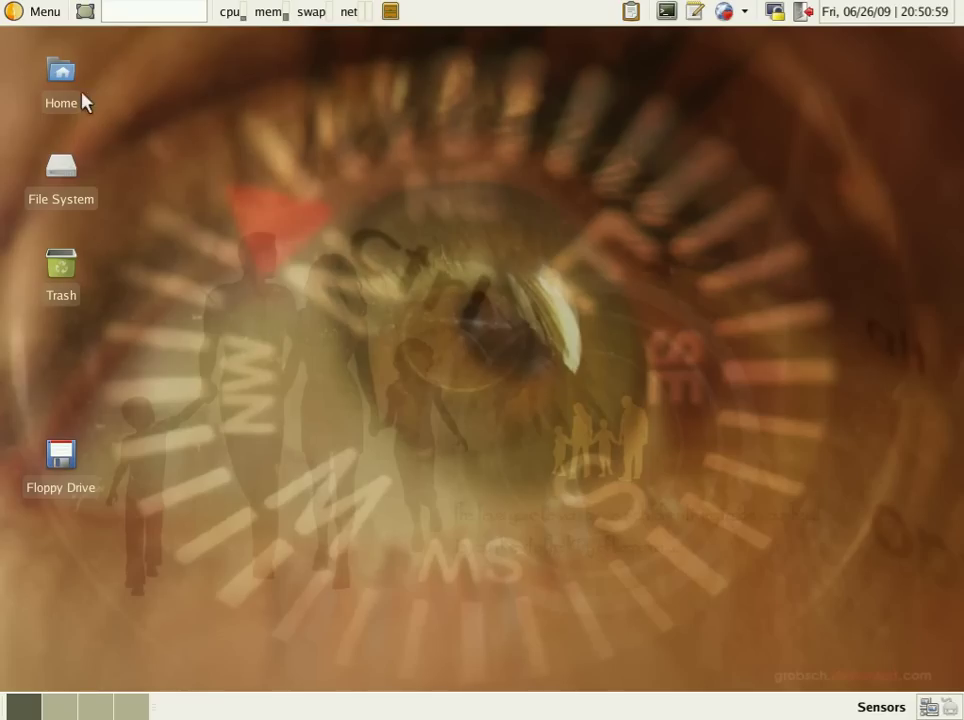
Launch the gxine media player from the Multimedia applications listed for the desktop
{"action": "right_click", "coordinate": [276, 220]}
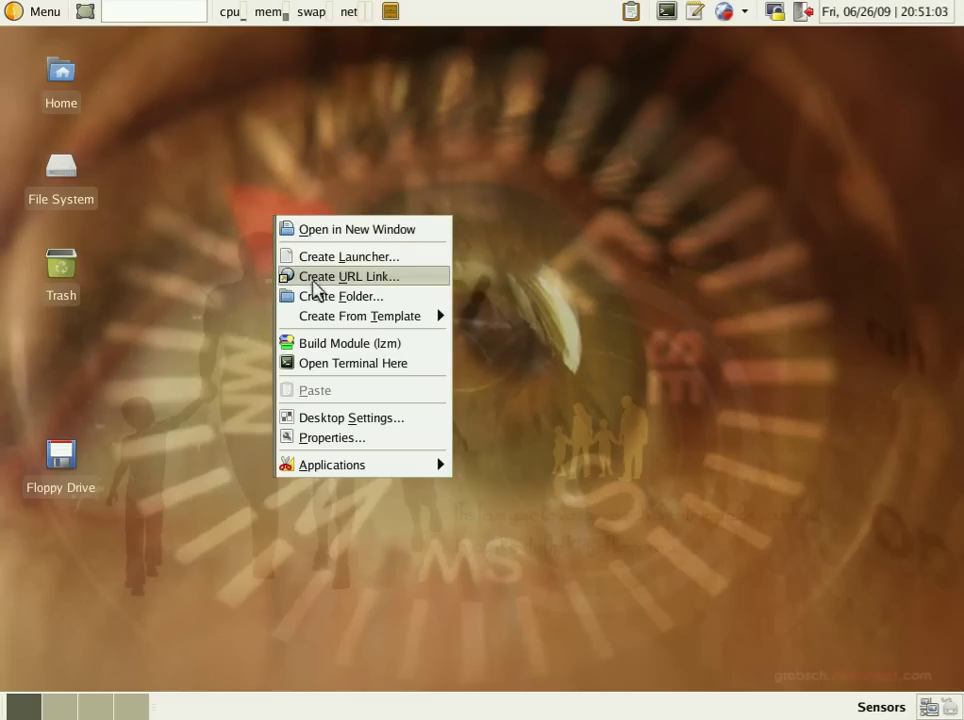
{"action": "mouse_move", "coordinate": [333, 474]}
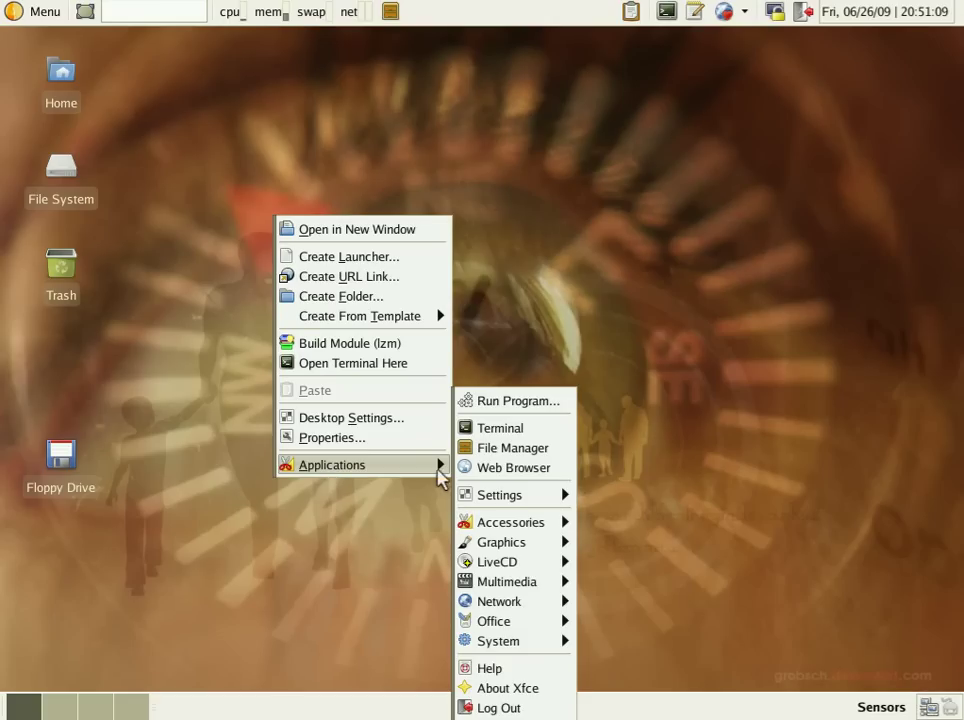
{"action": "mouse_move", "coordinate": [516, 603]}
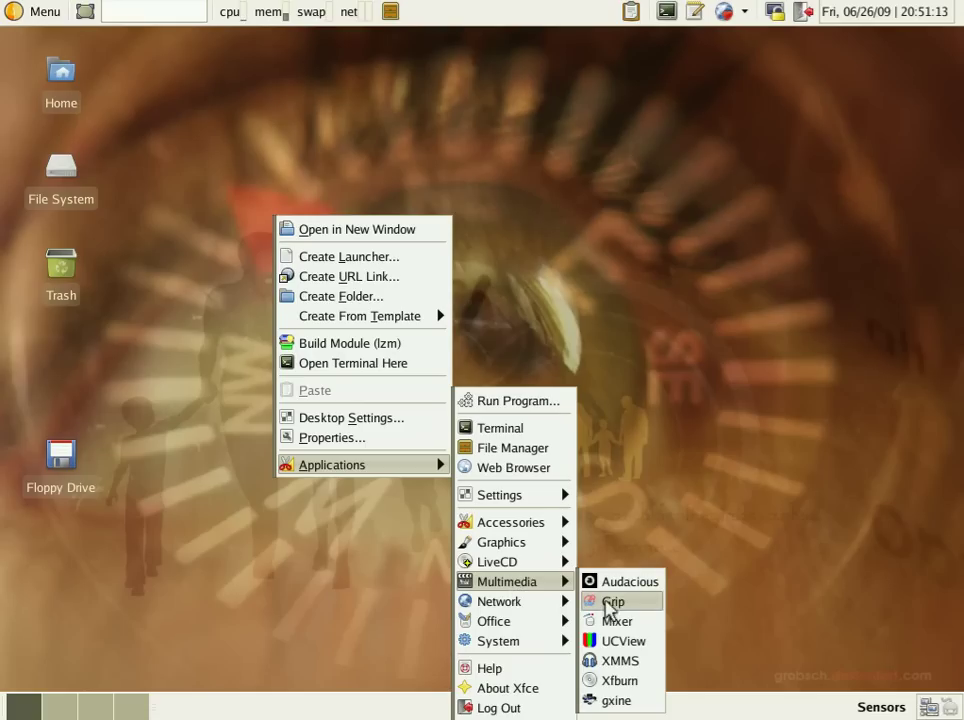
{"action": "left_click", "coordinate": [609, 702]}
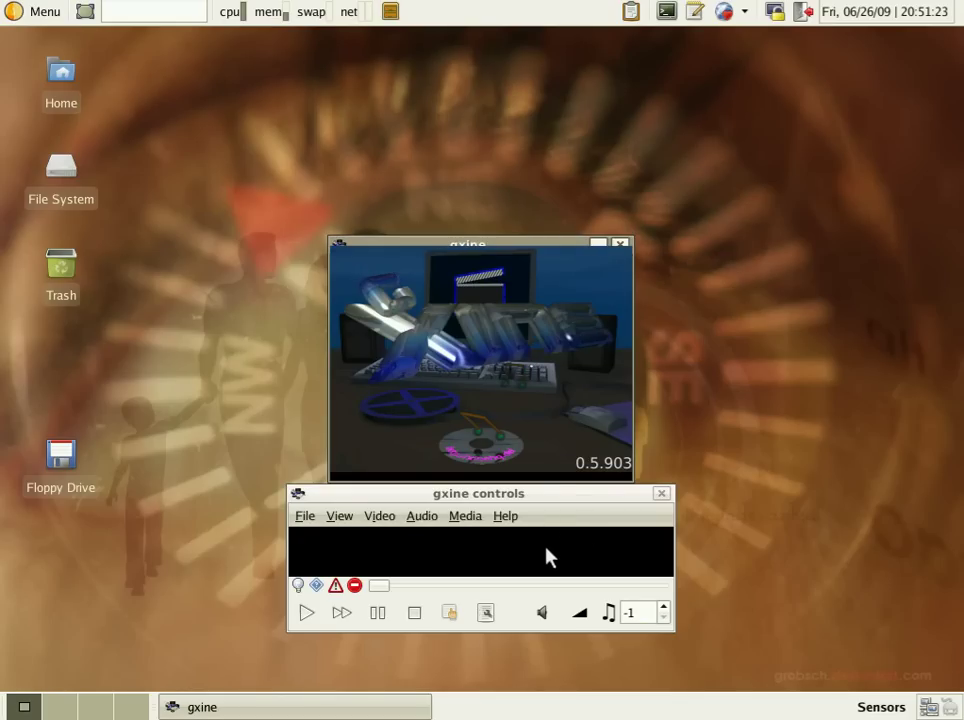
Close gxine's video and controls windows and dismiss its error dialog
{"action": "left_click", "coordinate": [621, 245]}
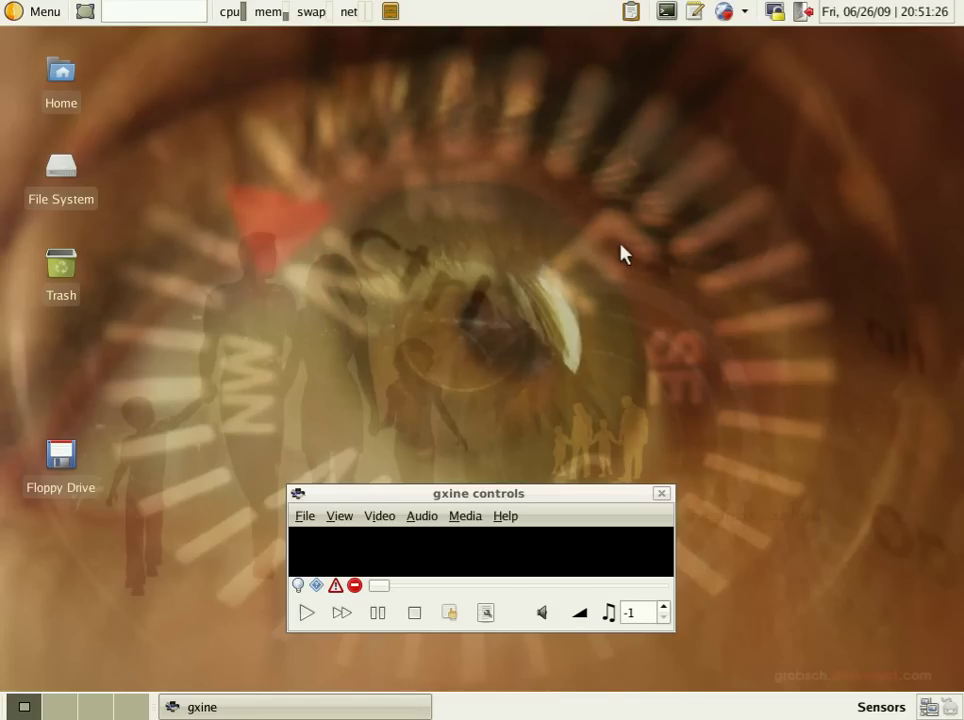
{"action": "left_click", "coordinate": [662, 494]}
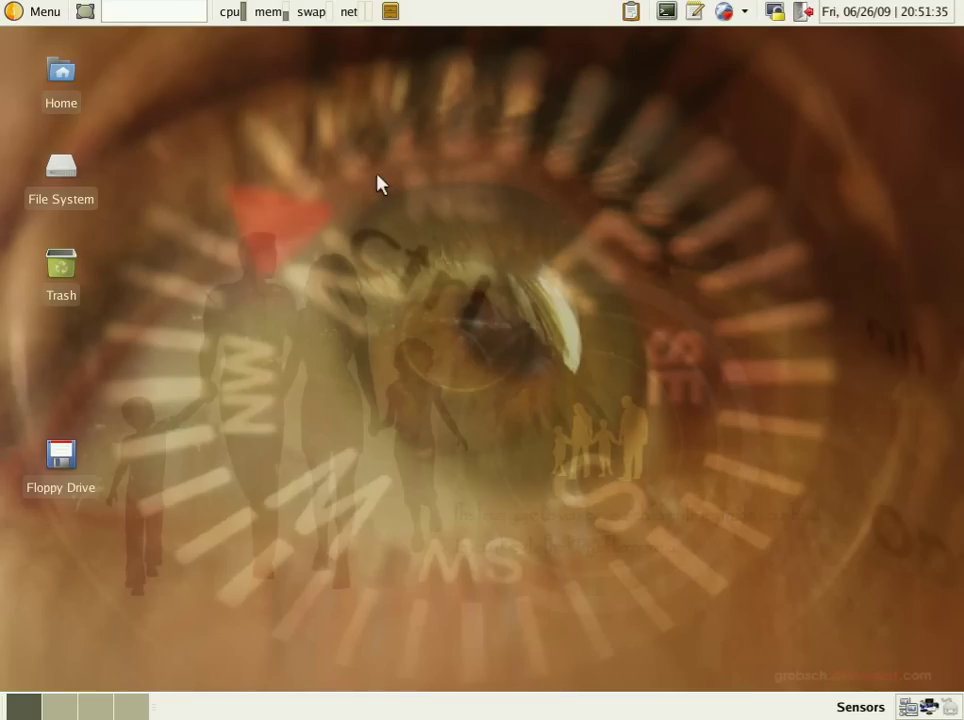
{"action": "left_click", "coordinate": [20, 14]}
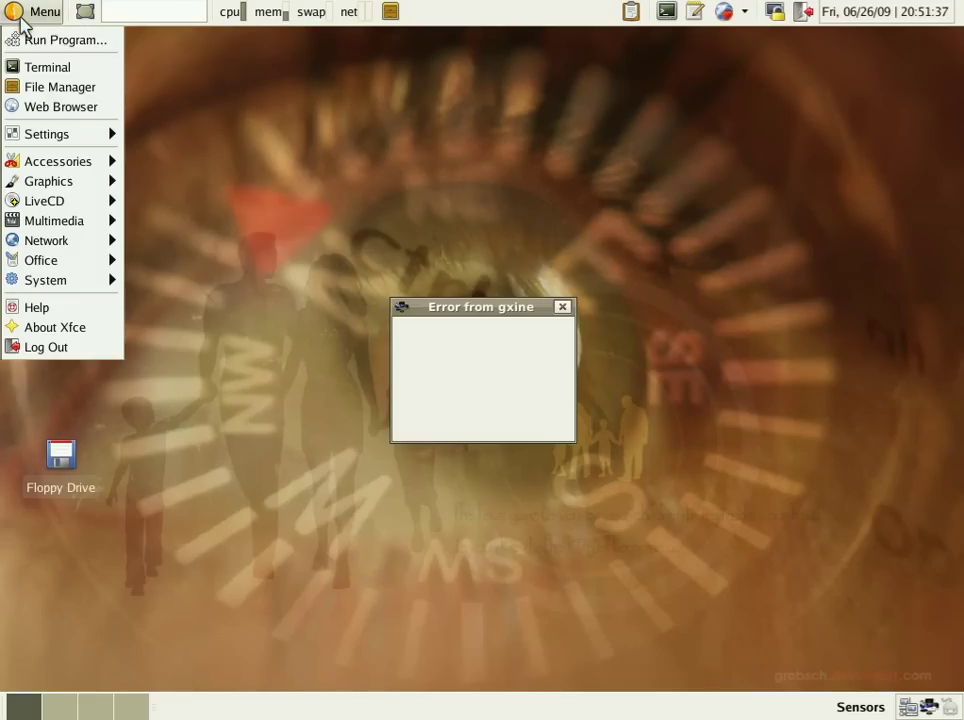
{"action": "left_click", "coordinate": [219, 275]}
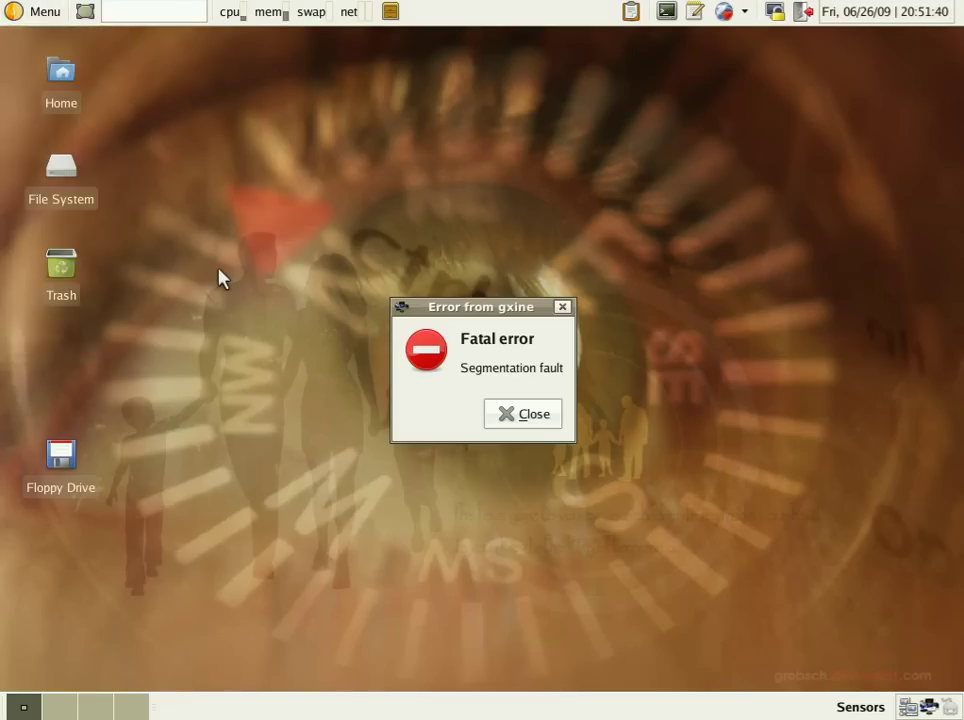
{"action": "left_click", "coordinate": [506, 424]}
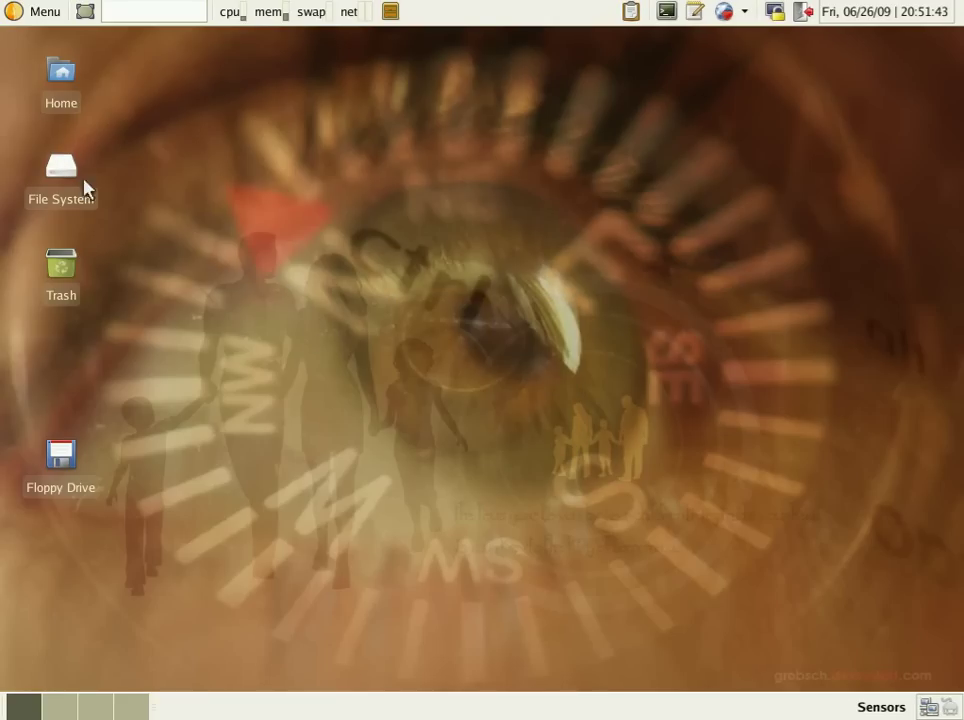
{"action": "left_click", "coordinate": [29, 17]}
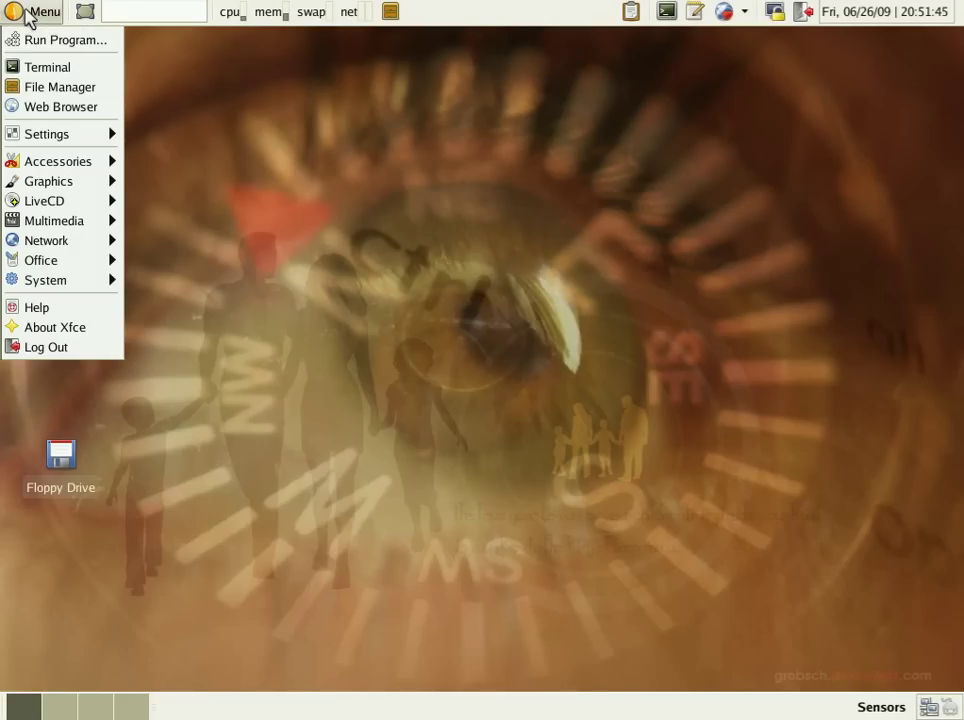
{"action": "left_click", "coordinate": [349, 243]}
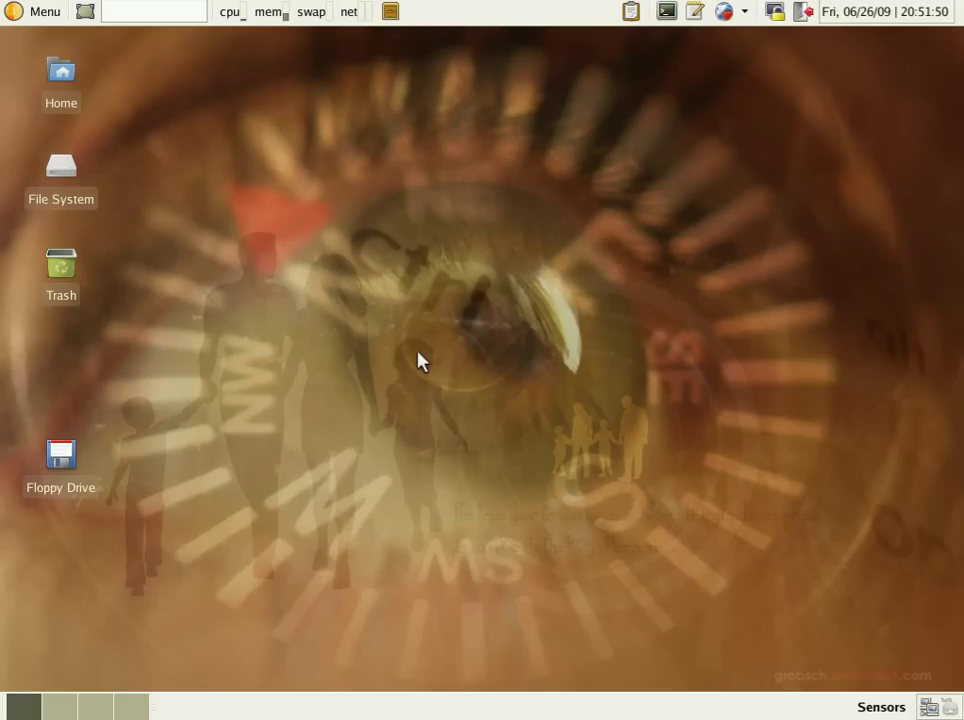